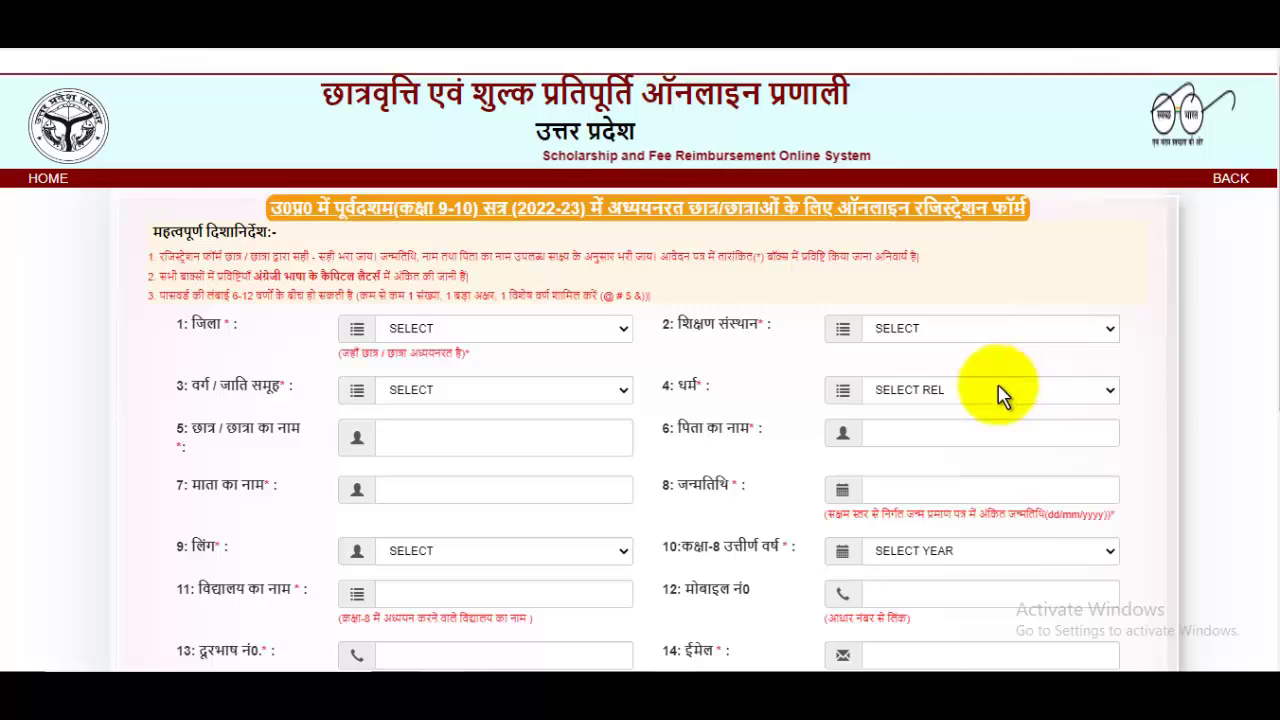
# Step: Set the student's district of study to SAHARANPUR in the class 9-10 registration form
pyautogui.click(468, 330)
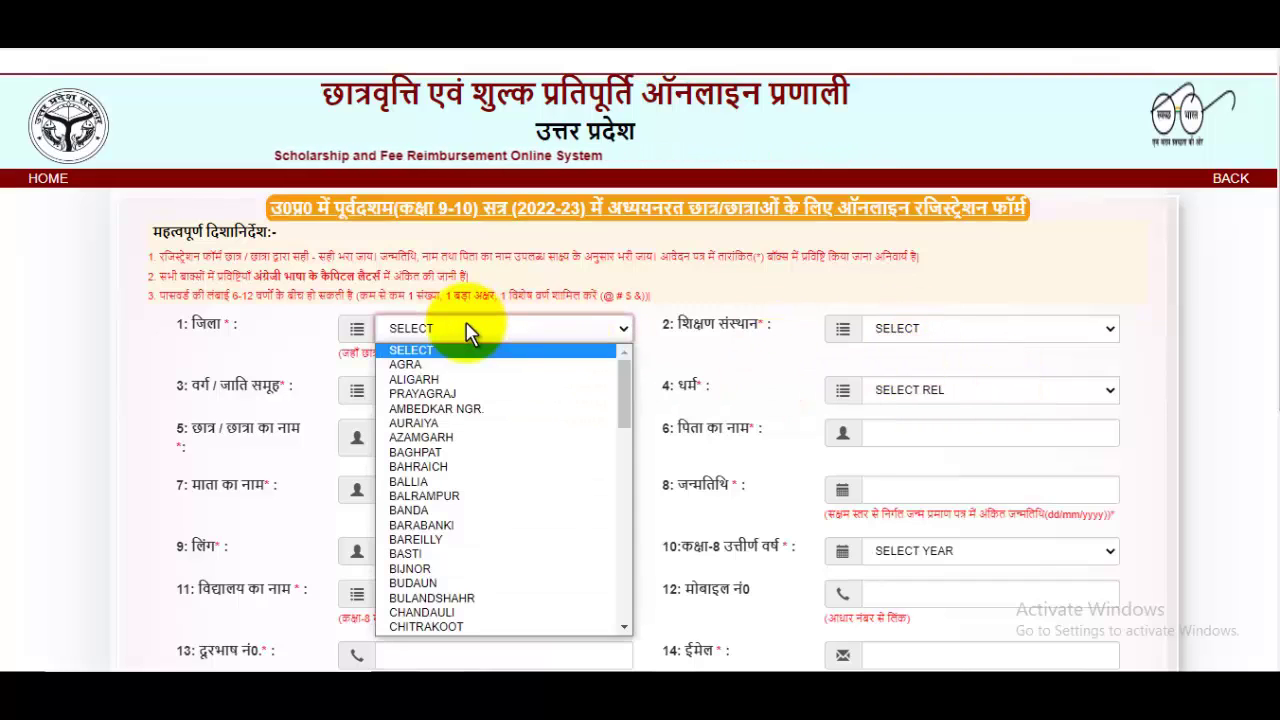
pyautogui.press('s')
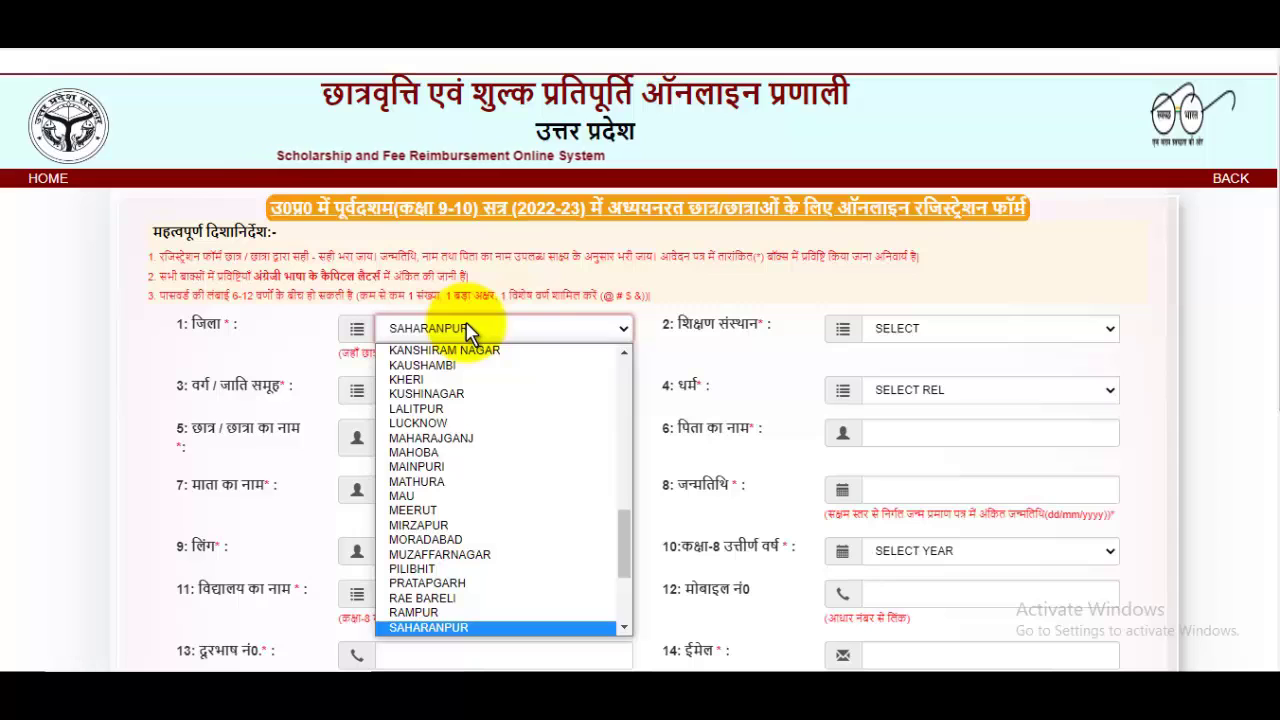
pyautogui.click(430, 627)
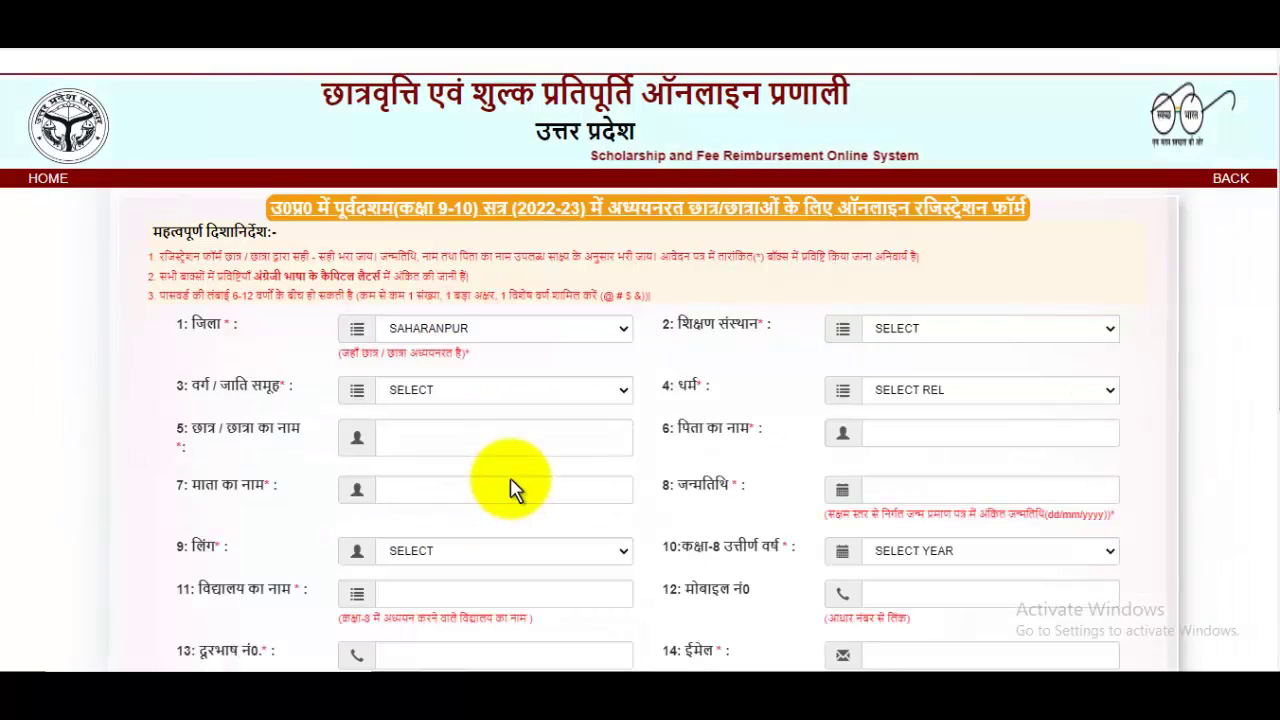
# Step: Choose SARDAR V.B. PATEL INTER COLLEGE BLOCK RAMPUR as the educational institution
pyautogui.hotkey('ctrl', '+')
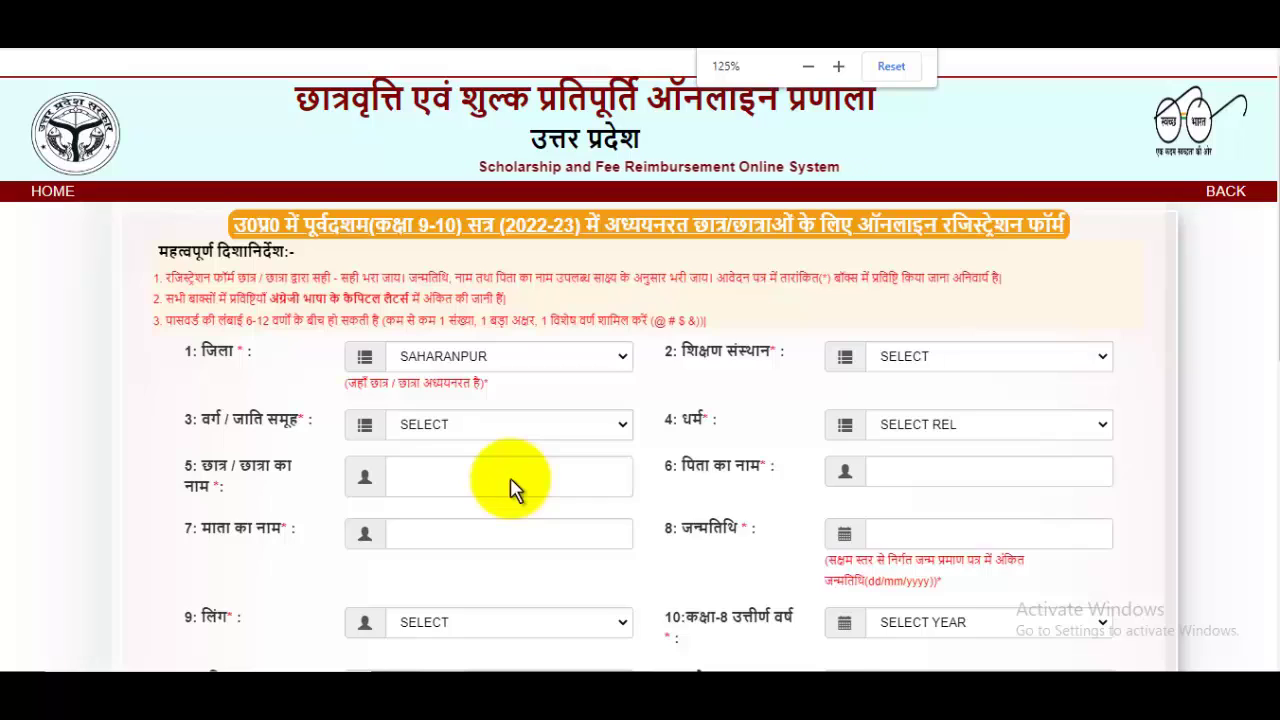
pyautogui.hotkey('ctrl', '+')
pyautogui.scroll(-1, 900, 420)
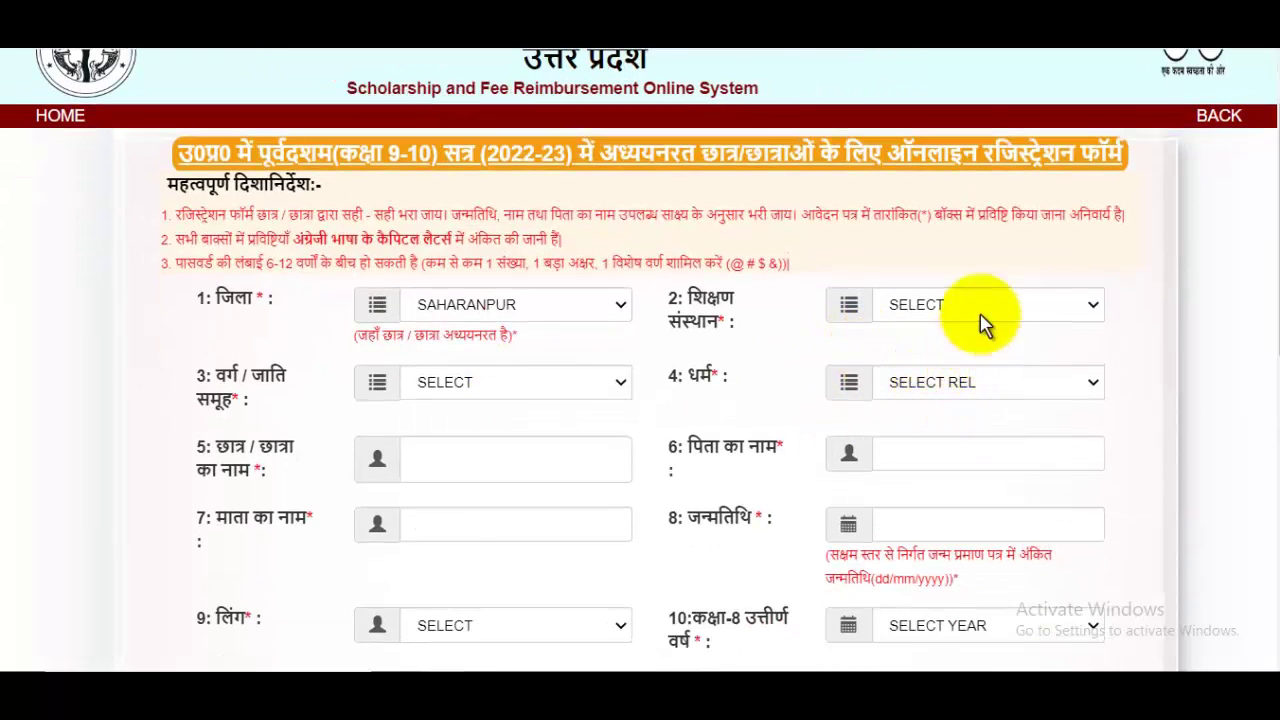
pyautogui.click(980, 306)
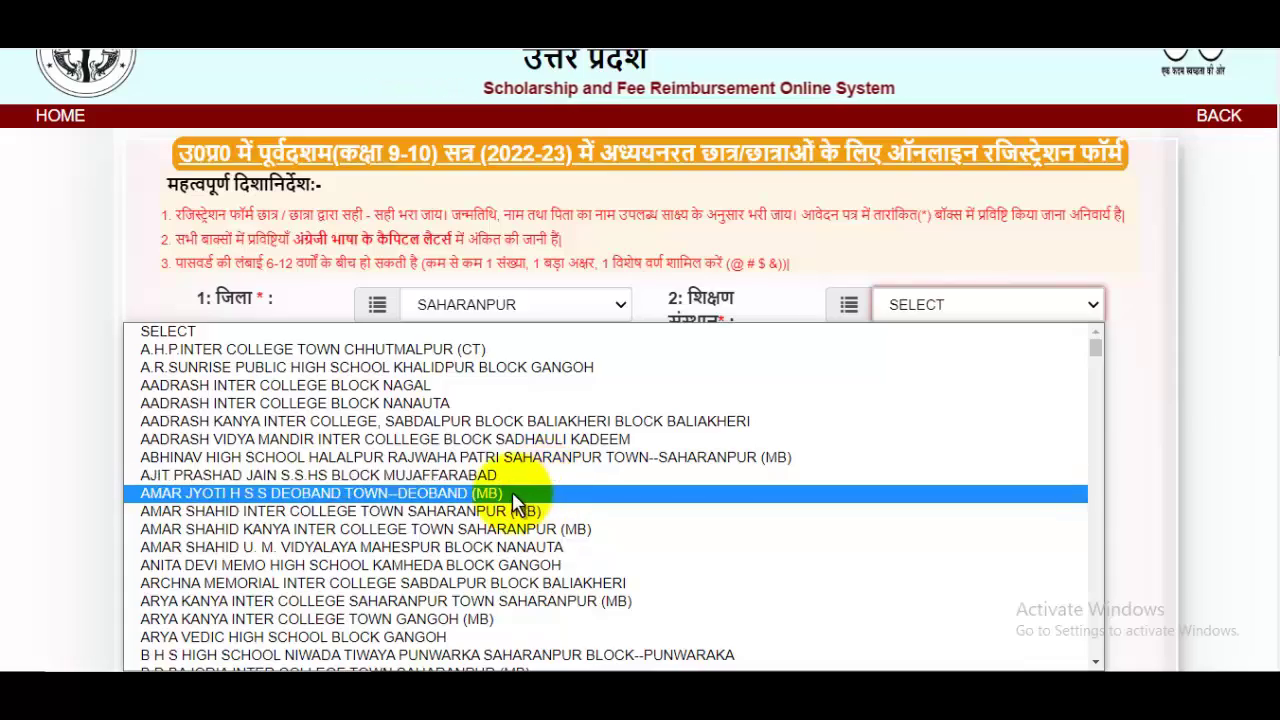
pyautogui.scroll(-20, 512, 491)
pyautogui.scroll(5, 450, 515)
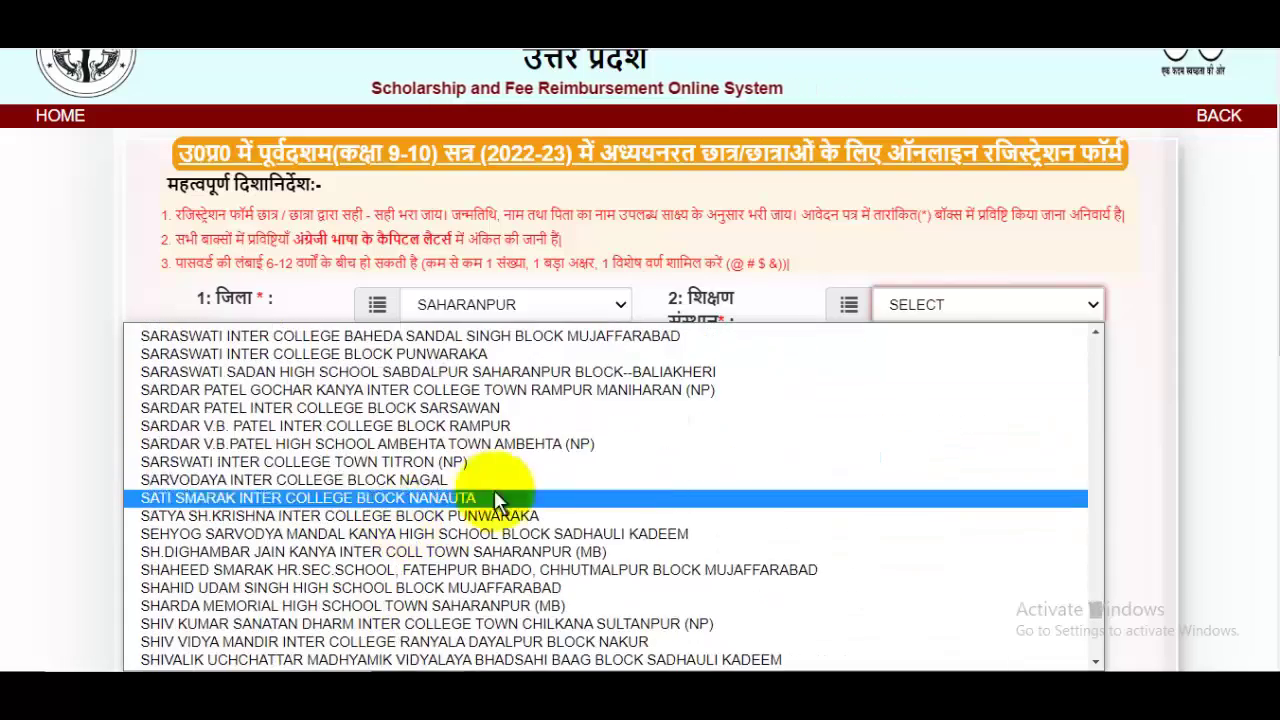
pyautogui.click(605, 430)
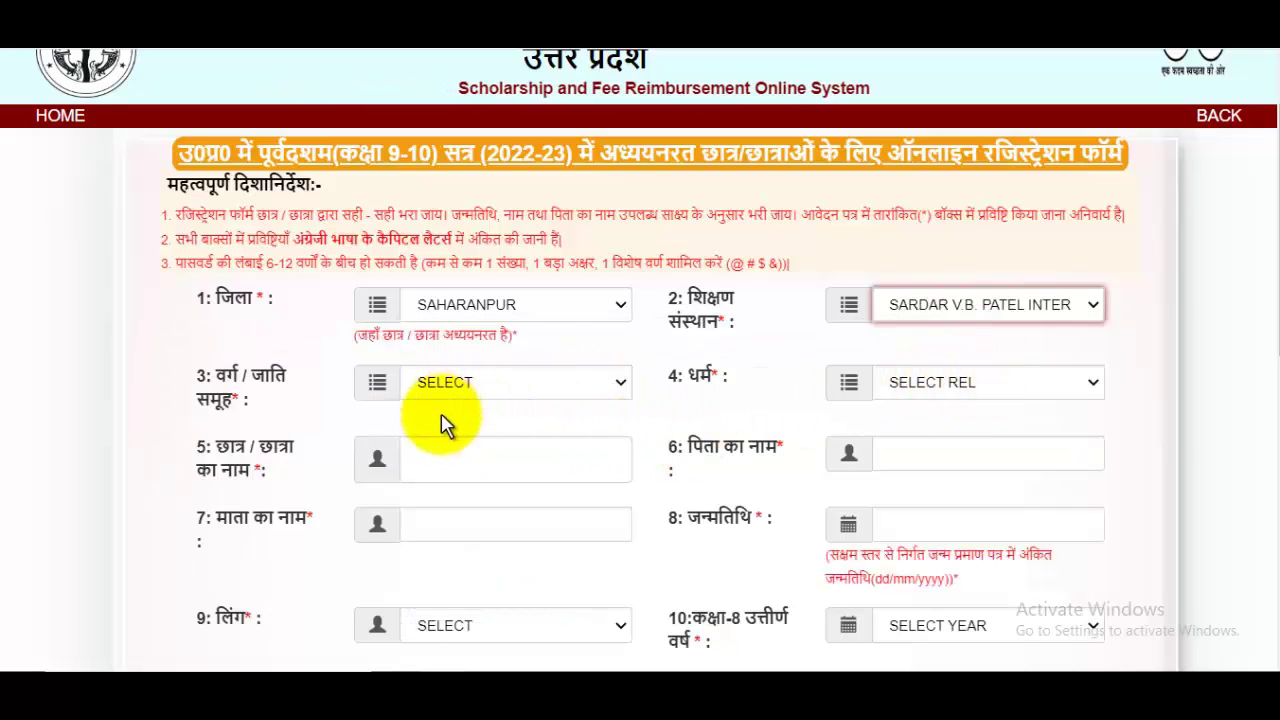
# Step: Set the category/caste group to अल्पसंख्यक वर्ग and the religion to MUSLIM
pyautogui.click(420, 388)
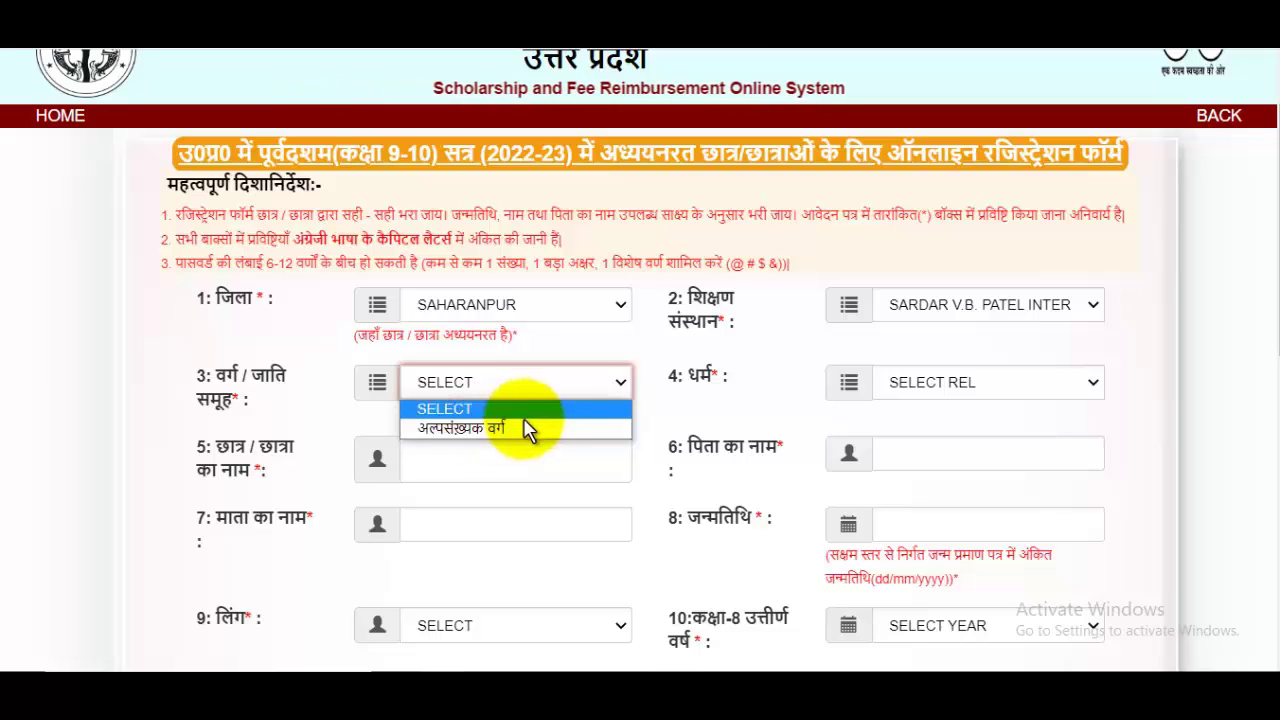
pyautogui.click(462, 424)
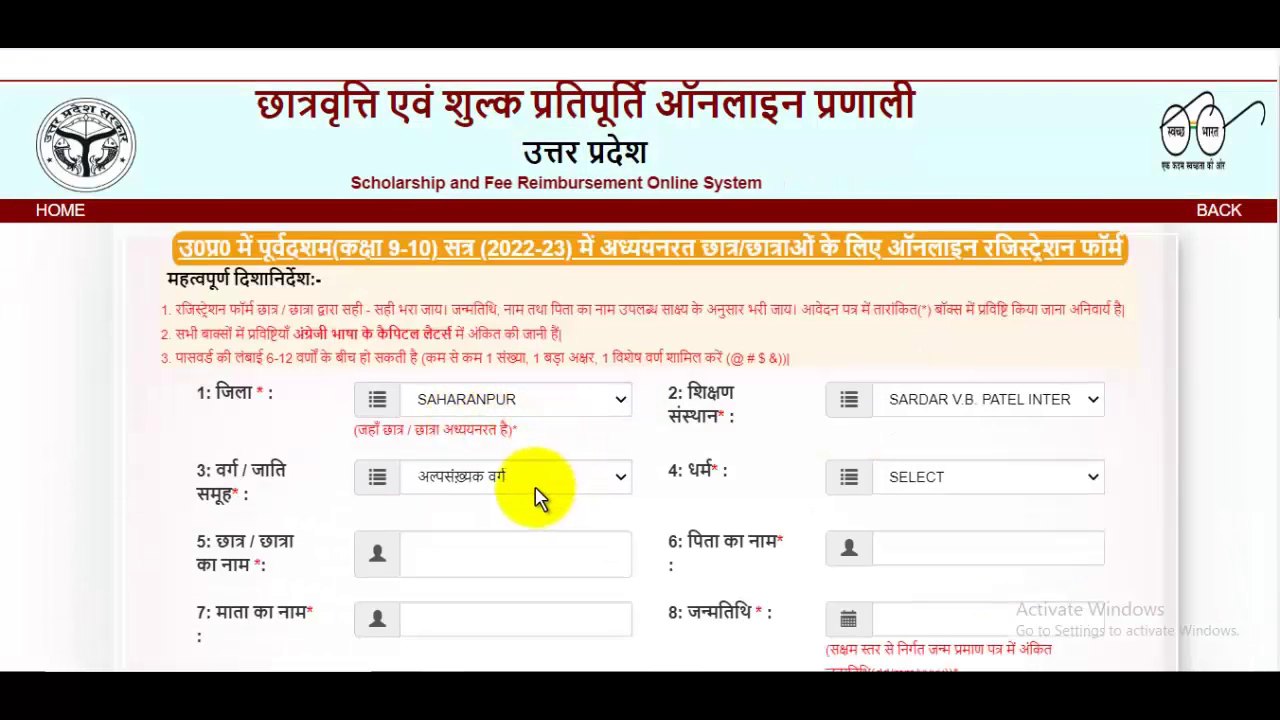
pyautogui.scroll(-1, 955, 445)
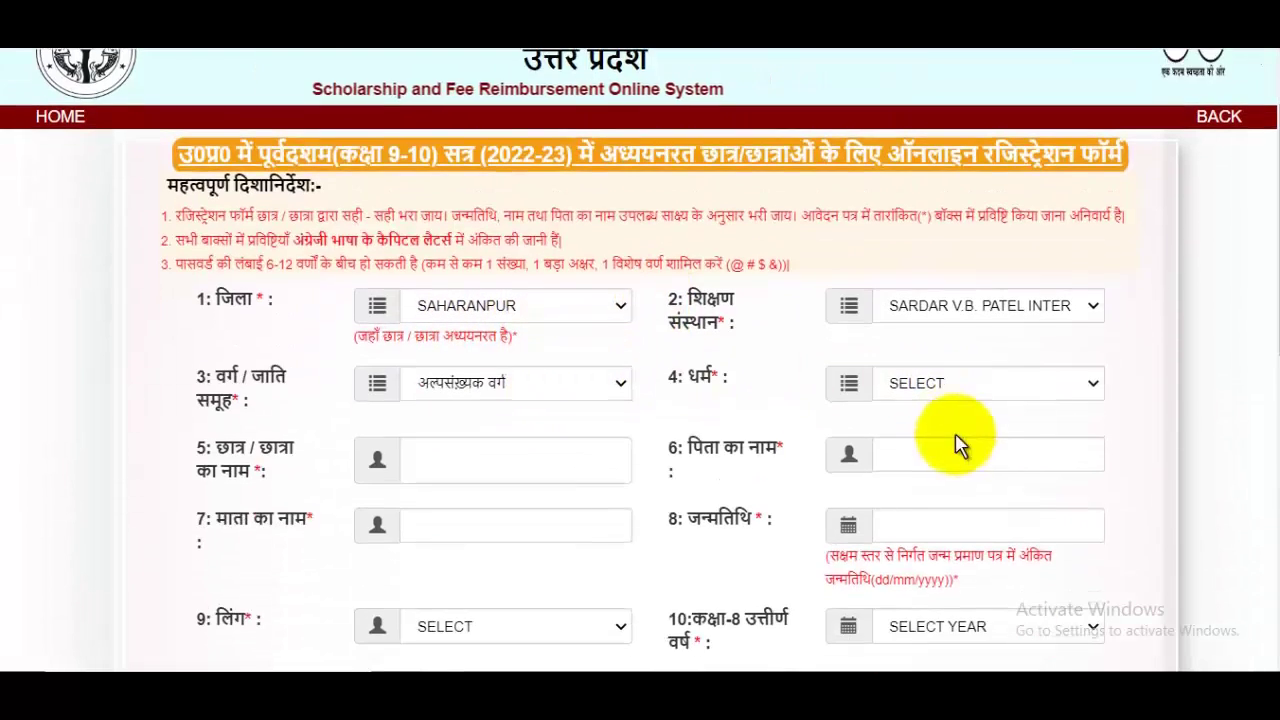
pyautogui.click(992, 384)
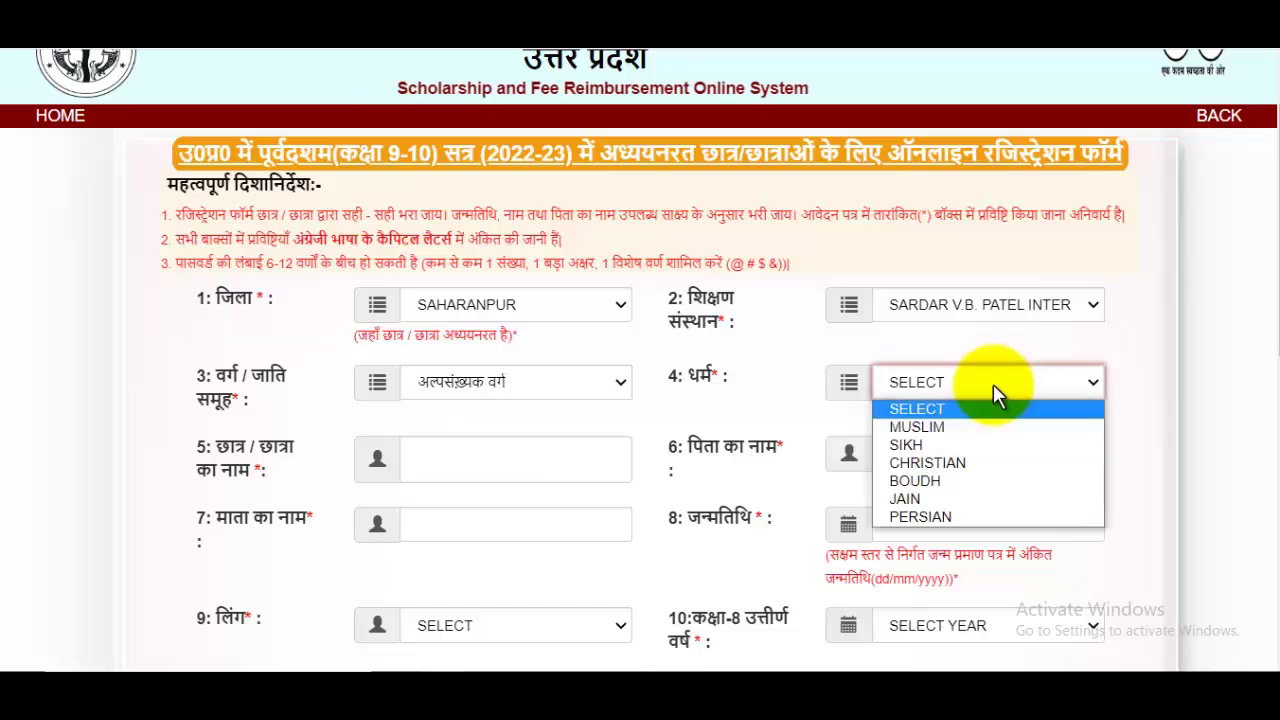
pyautogui.click(940, 426)
# Step: Enter the student's full name and the date of birth in dd/mm/yyyy format, passing over the parents' name fields
pyautogui.scroll(-2, 943, 440)
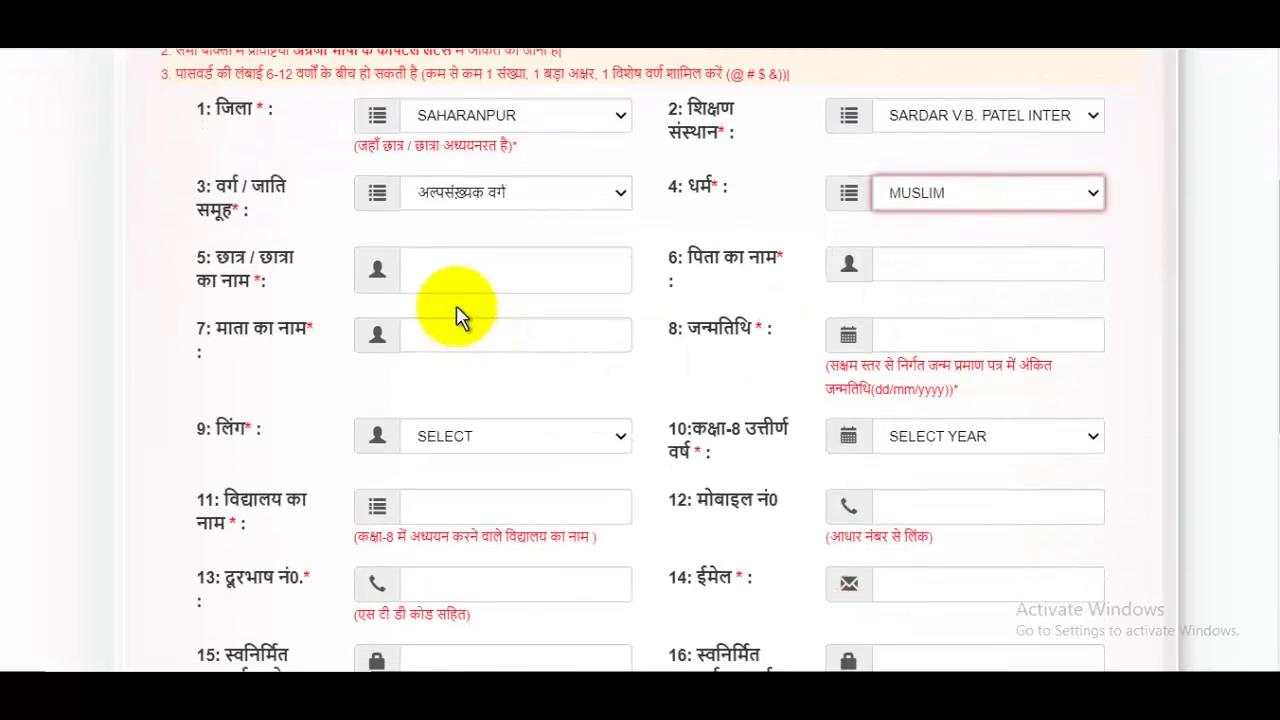
pyautogui.click(478, 269)
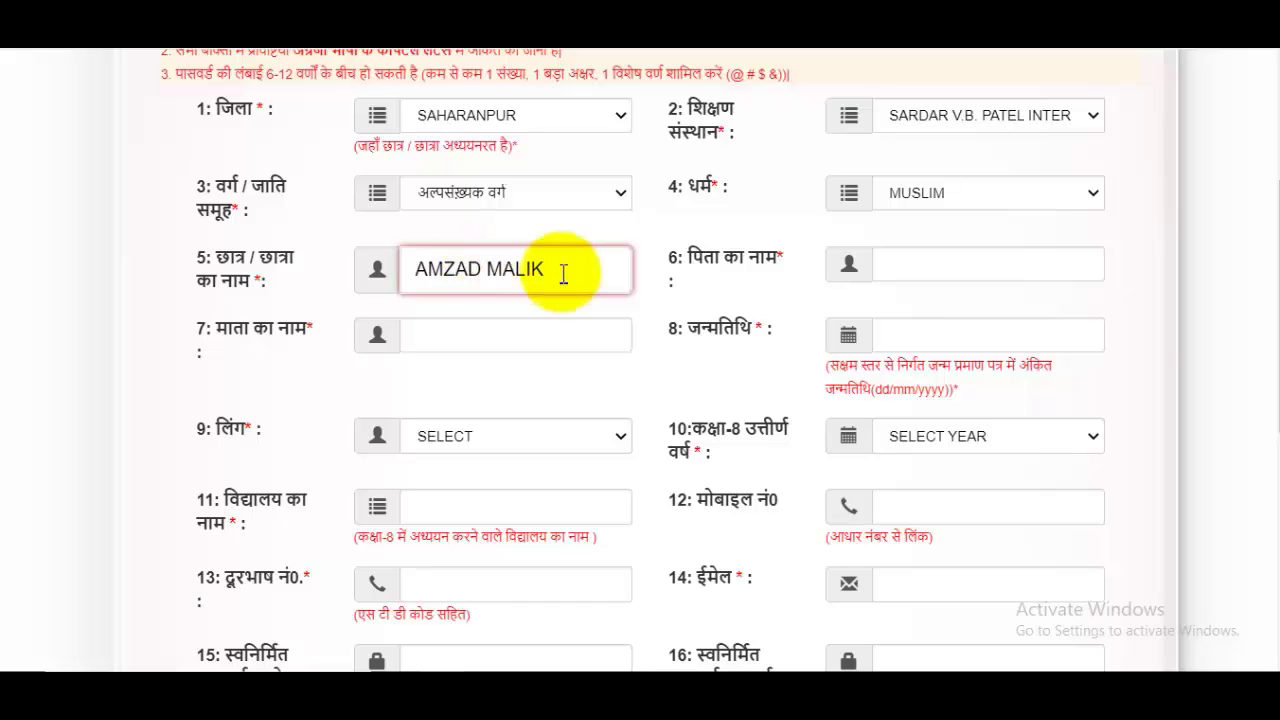
pyautogui.click(957, 263)
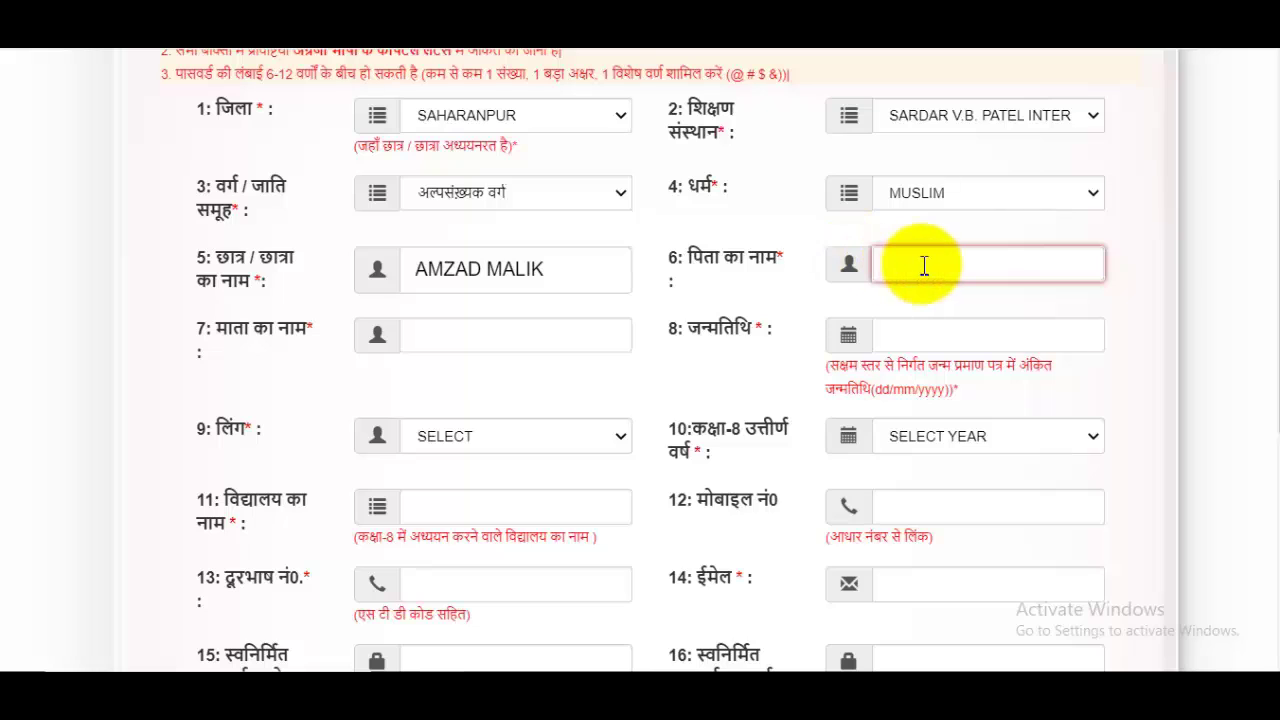
pyautogui.click(488, 333)
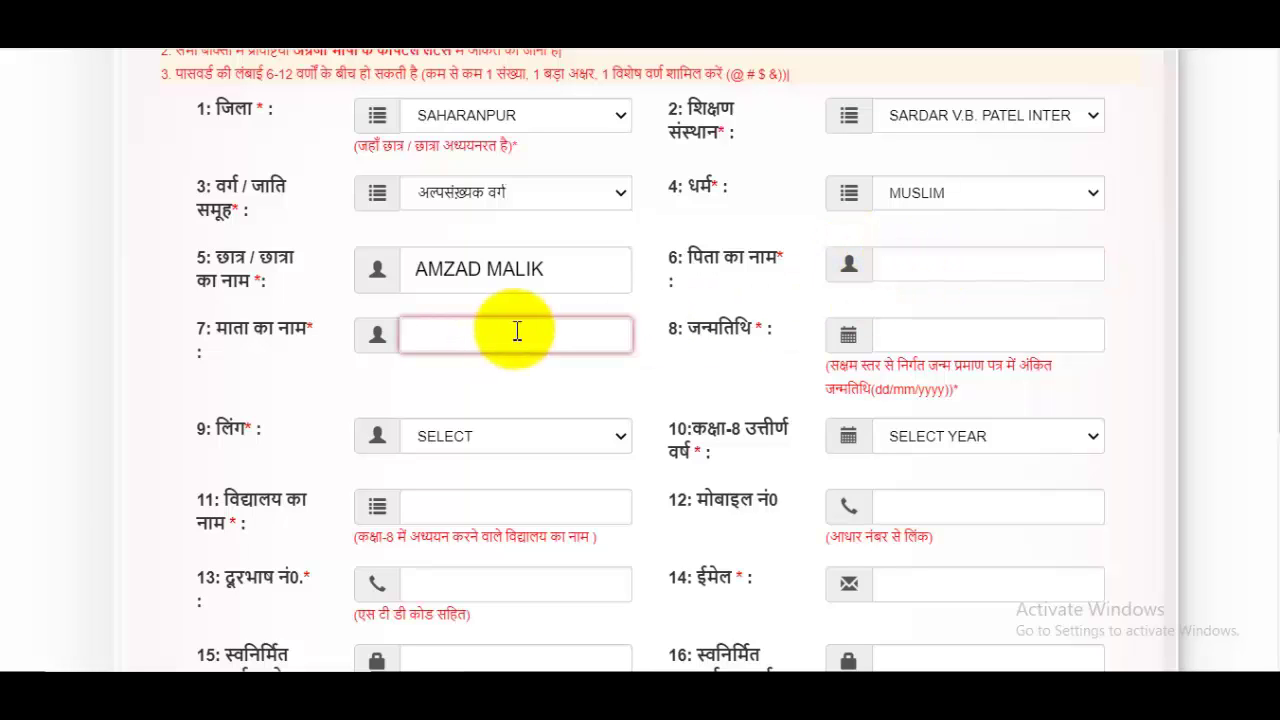
pyautogui.click(908, 331)
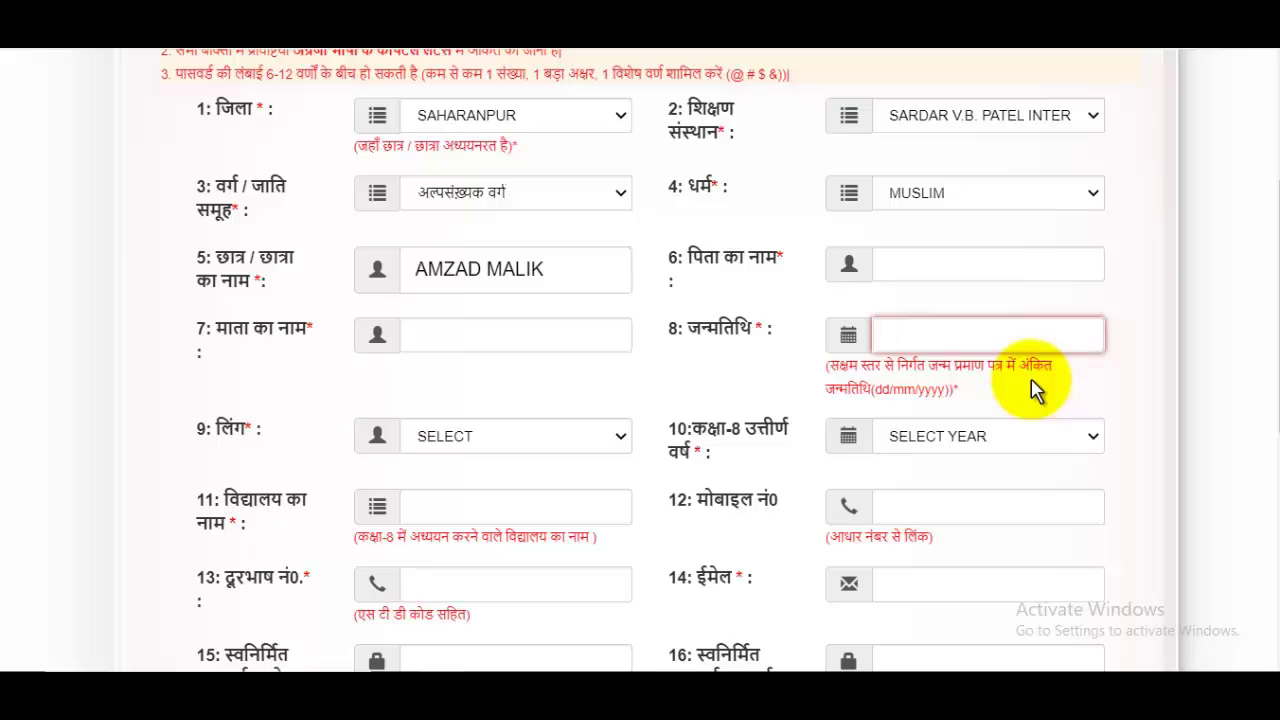
pyautogui.click(850, 337)
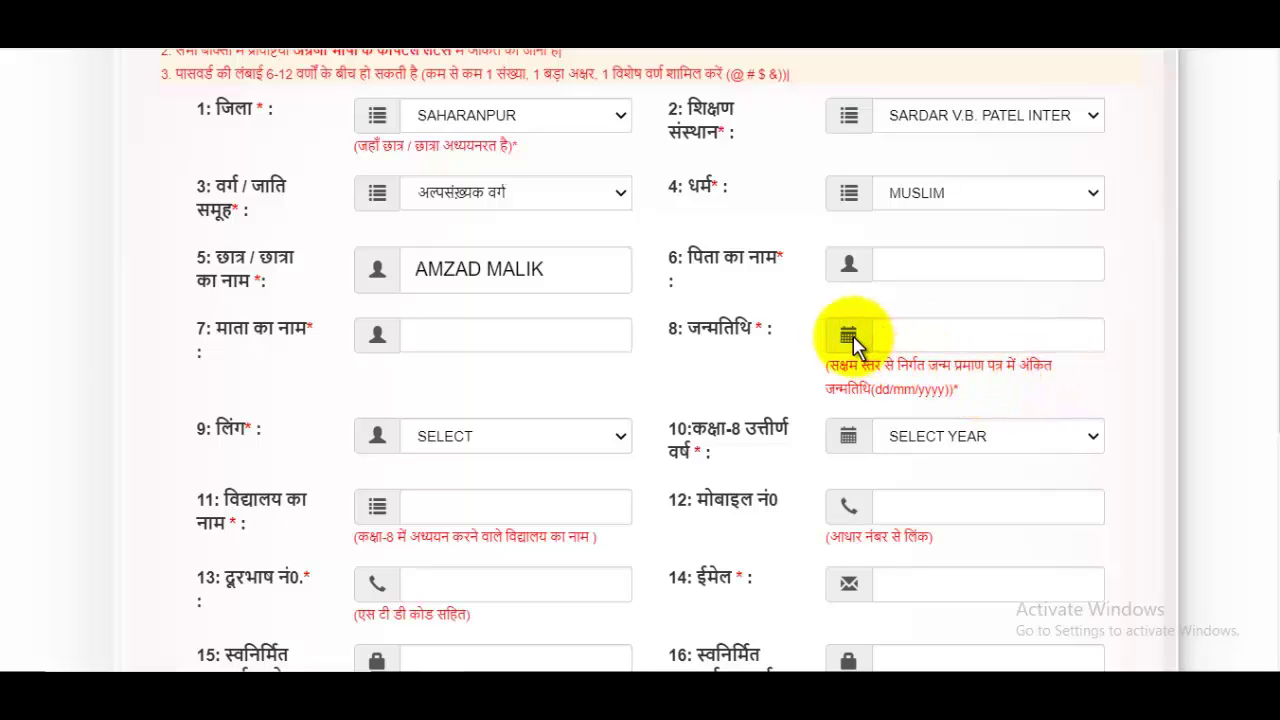
pyautogui.click(924, 337)
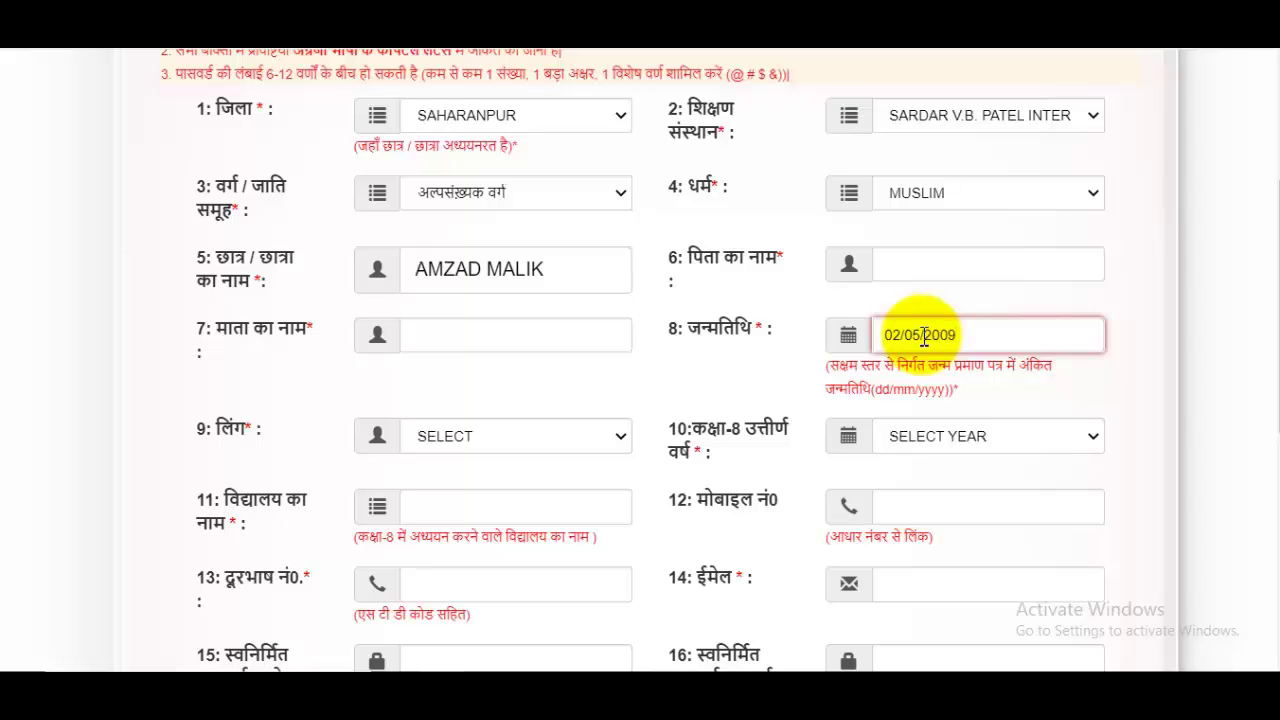
# Step: Set the gender to MALE and the class 8 passing year to 2021
pyautogui.scroll(-1, 514, 366)
pyautogui.click(500, 352)
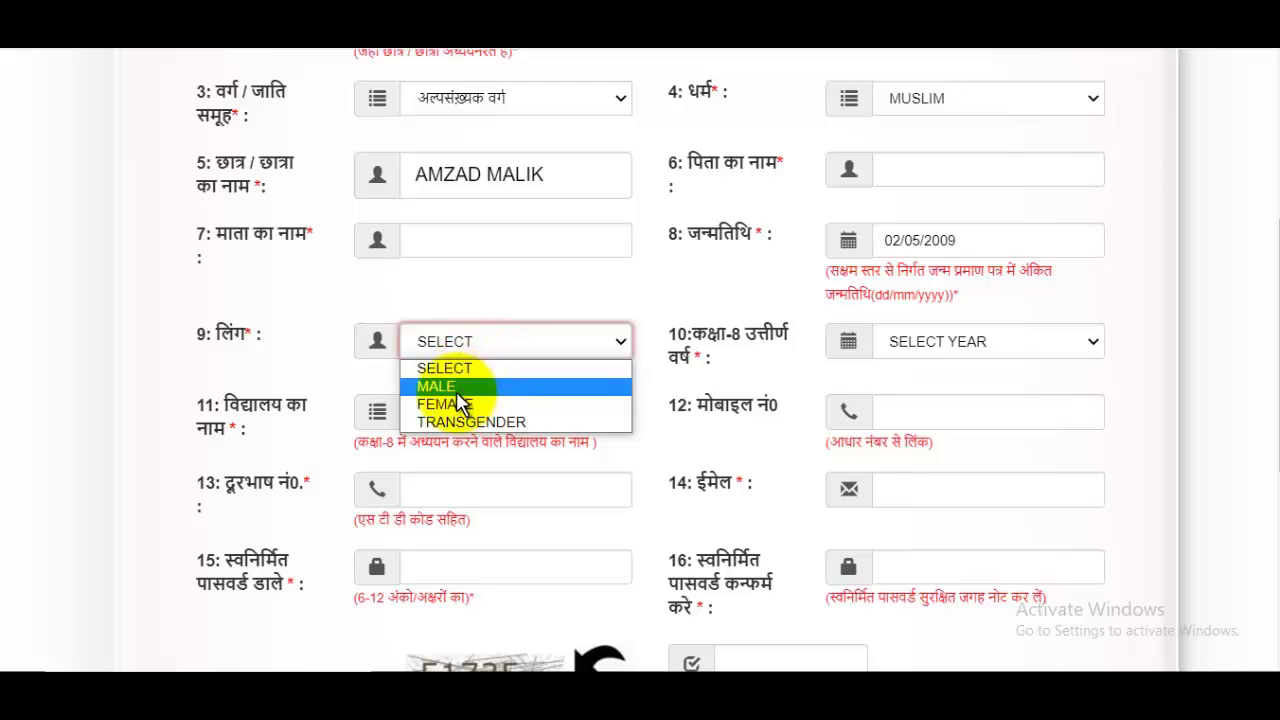
pyautogui.click(457, 392)
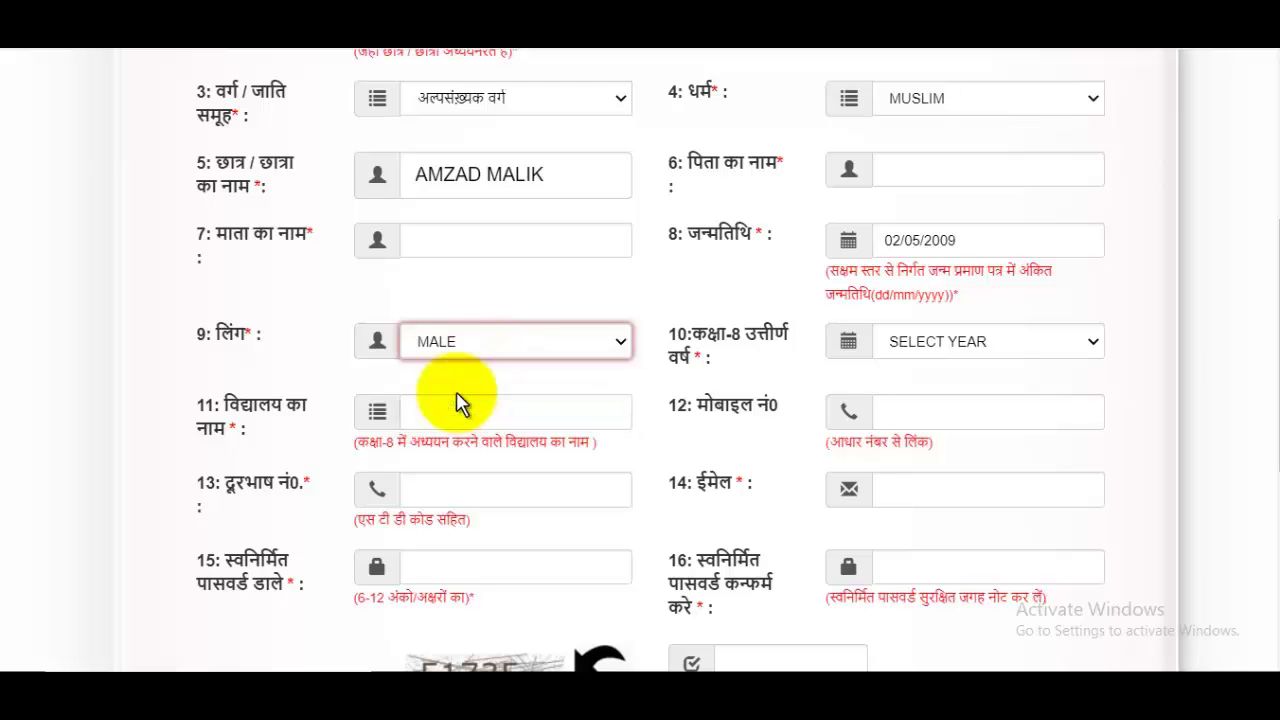
pyautogui.click(985, 343)
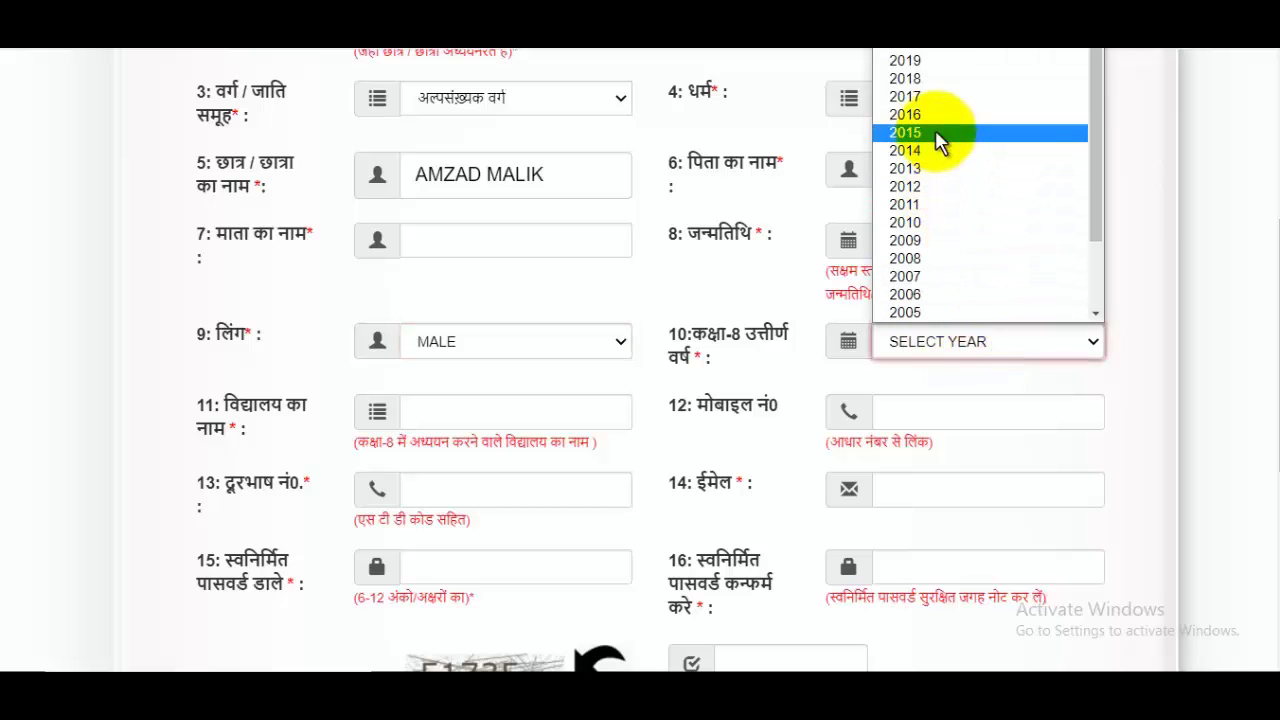
pyautogui.click(933, 45)
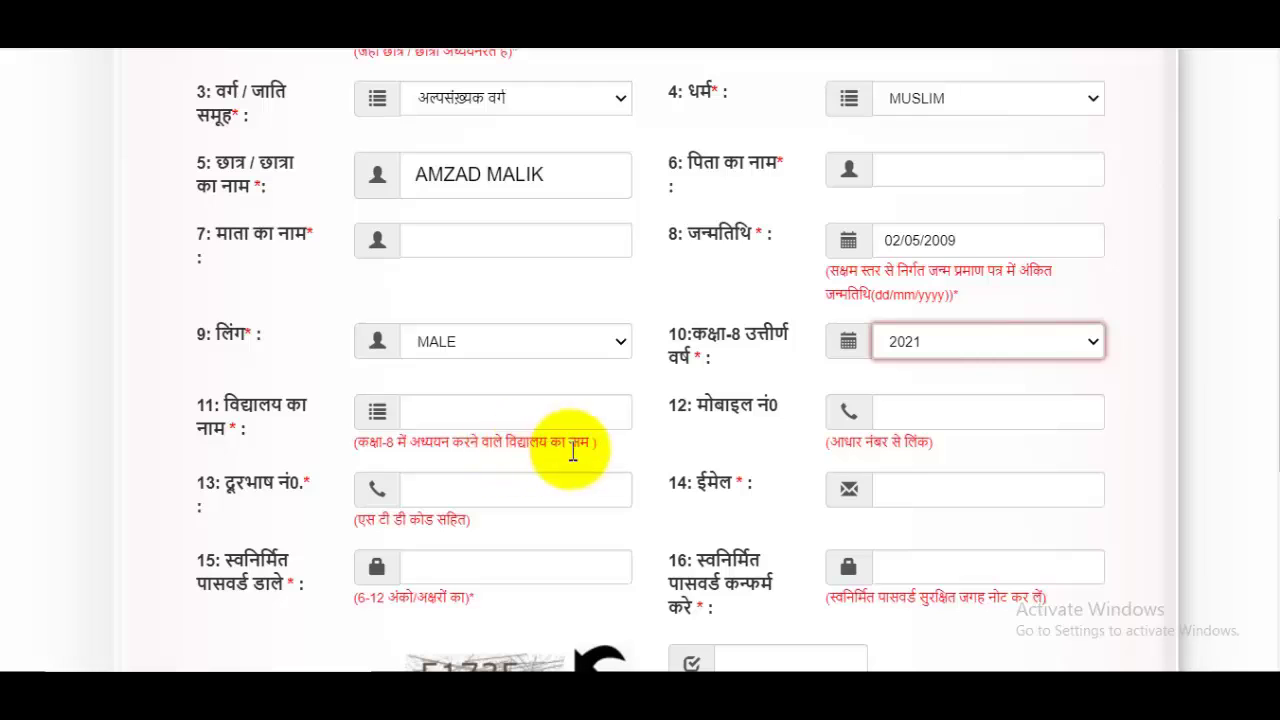
# Step: Go through the class 8 school name, mobile, telephone, e-mail, password confirmation and captcha fields without filling them in
pyautogui.click(512, 410)
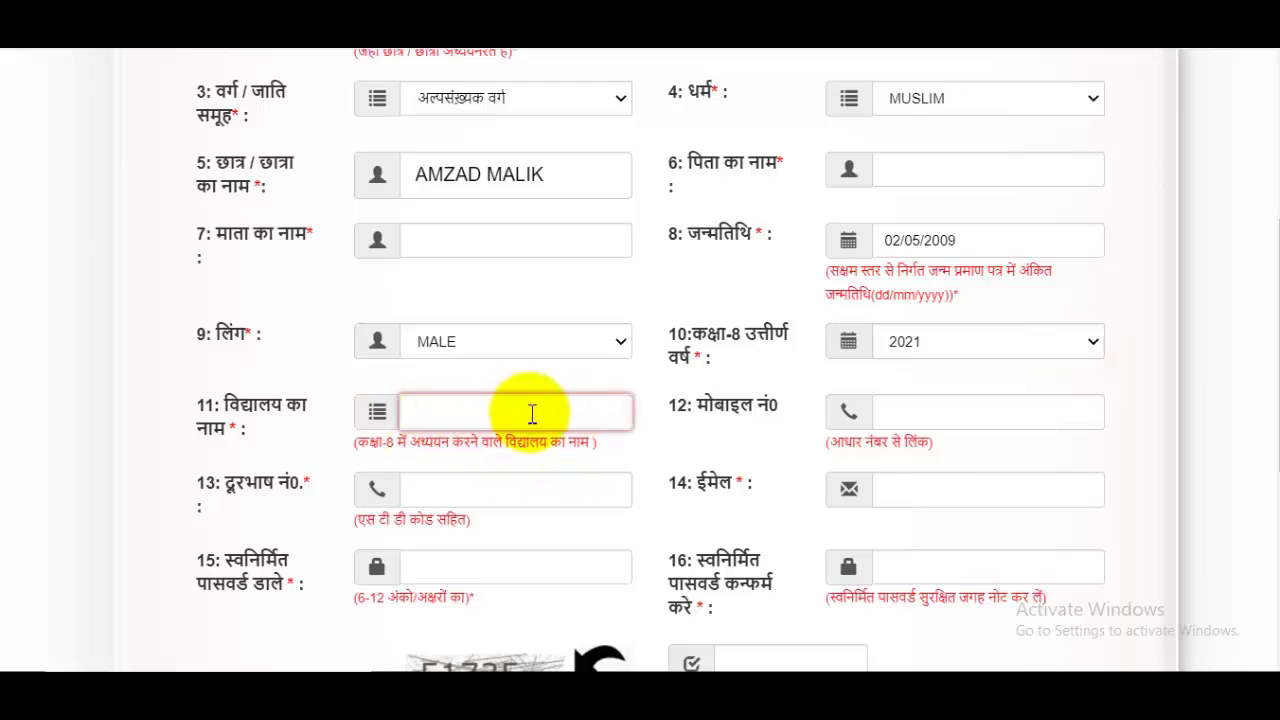
pyautogui.click(944, 398)
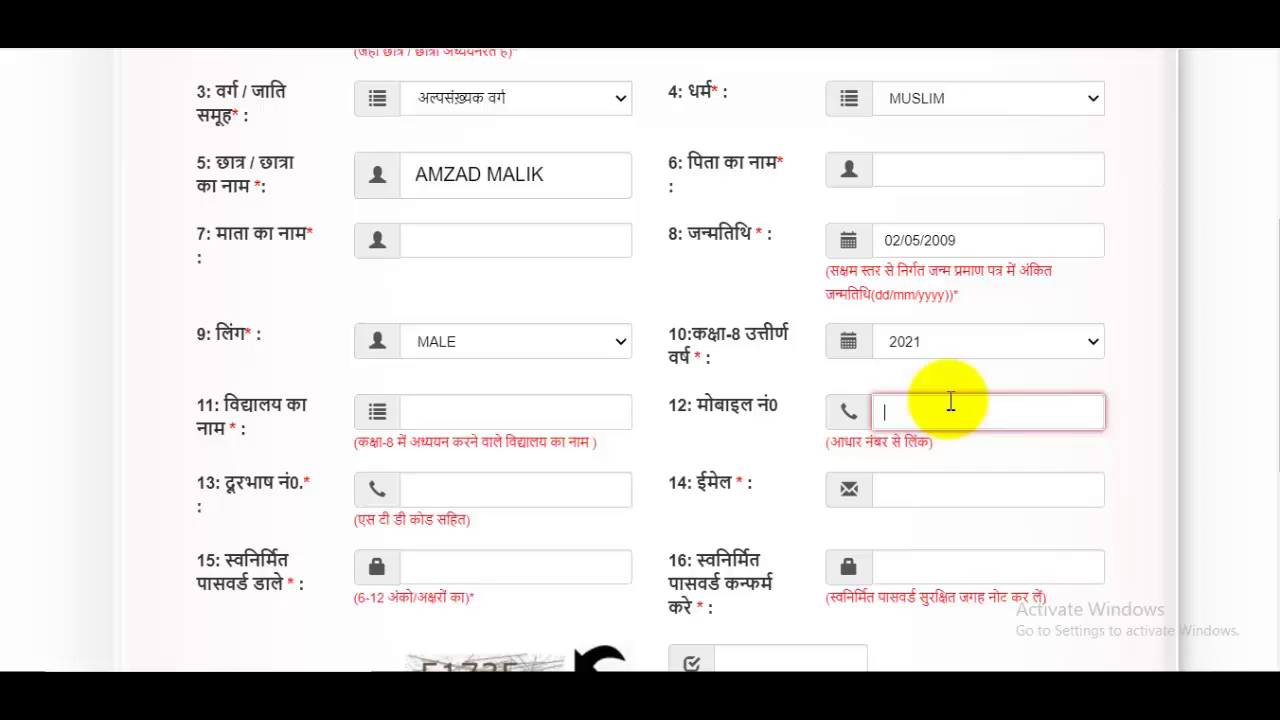
pyautogui.scroll(-2, 951, 401)
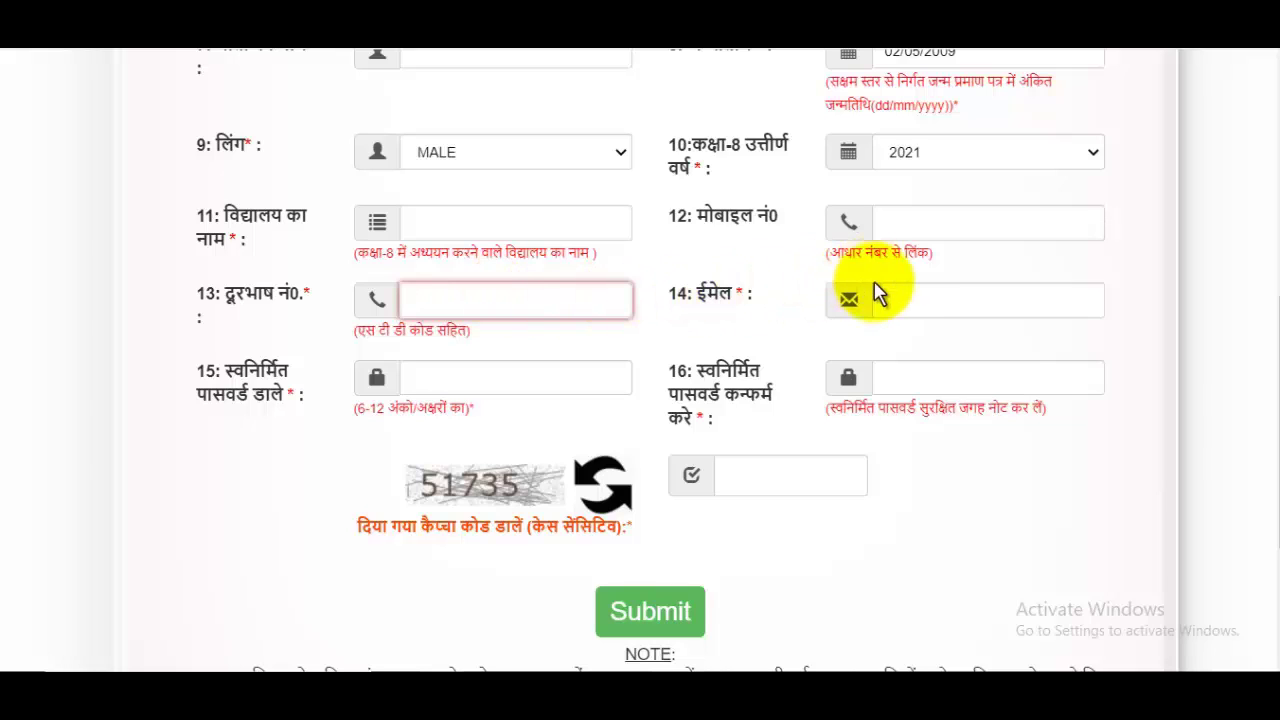
pyautogui.click(900, 292)
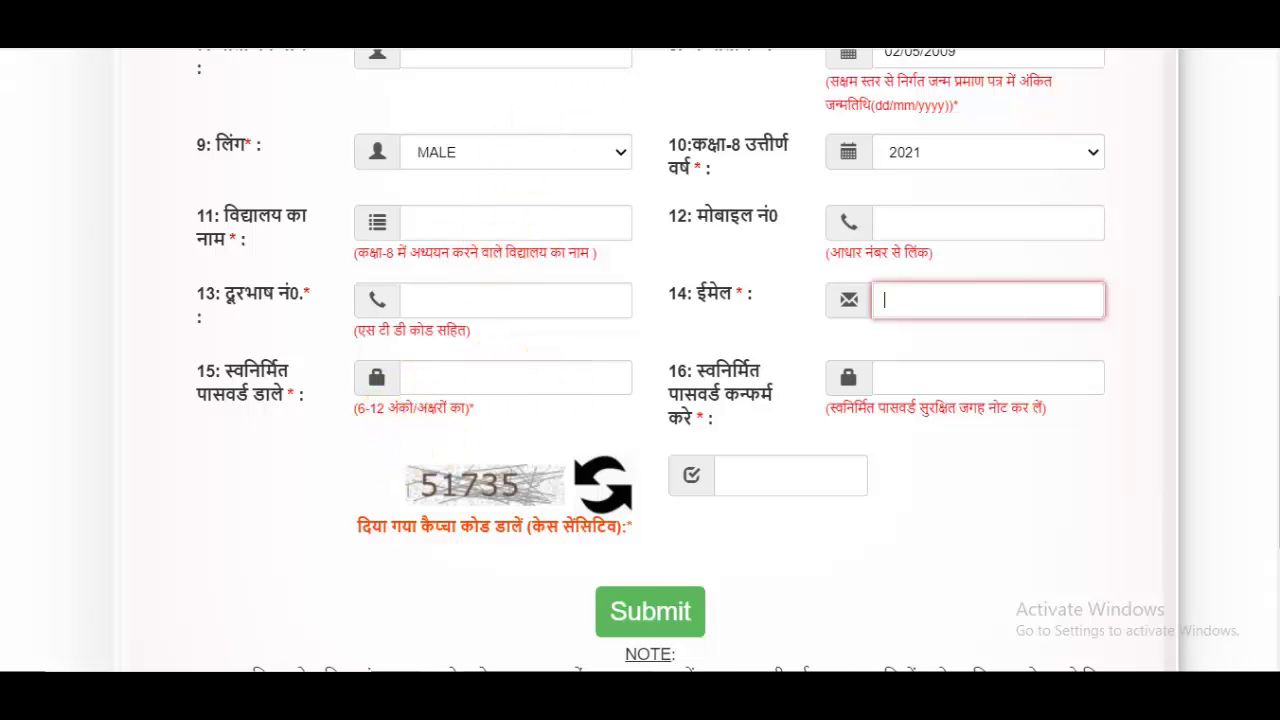
pyautogui.hotkey('ctrl', 'Tab')
pyautogui.write('A')
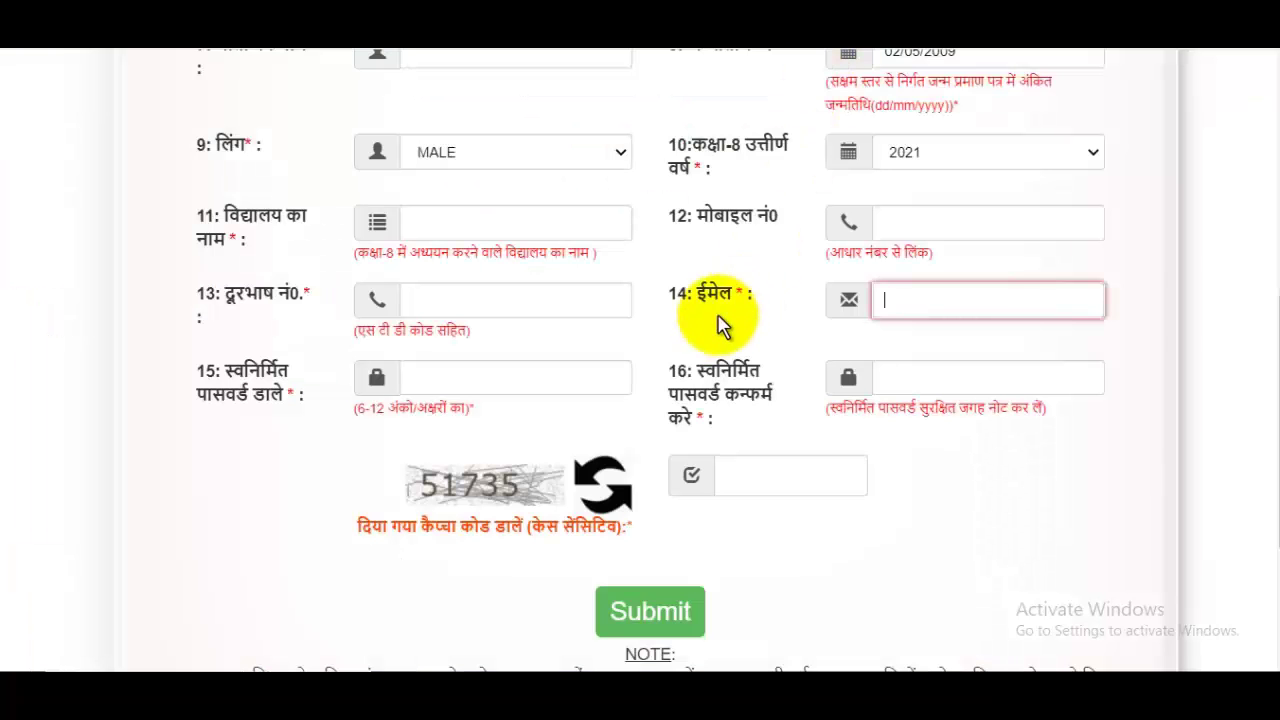
pyautogui.click(926, 378)
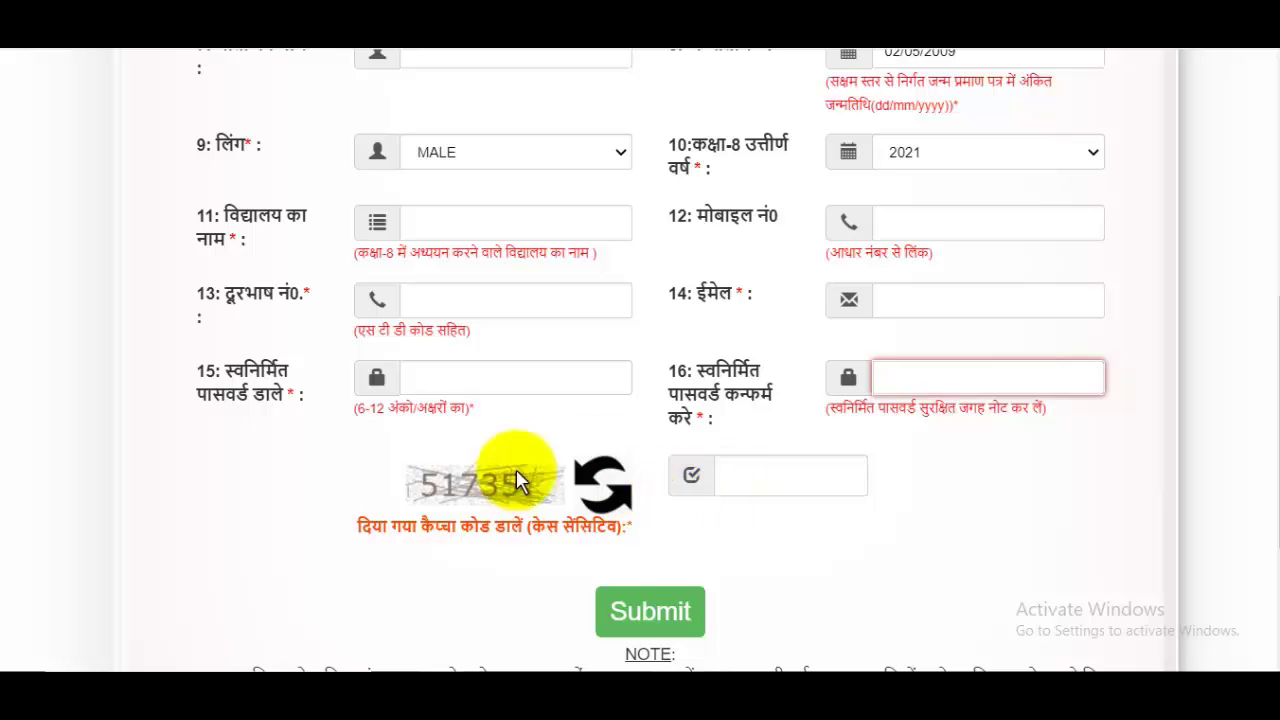
pyautogui.click(790, 476)
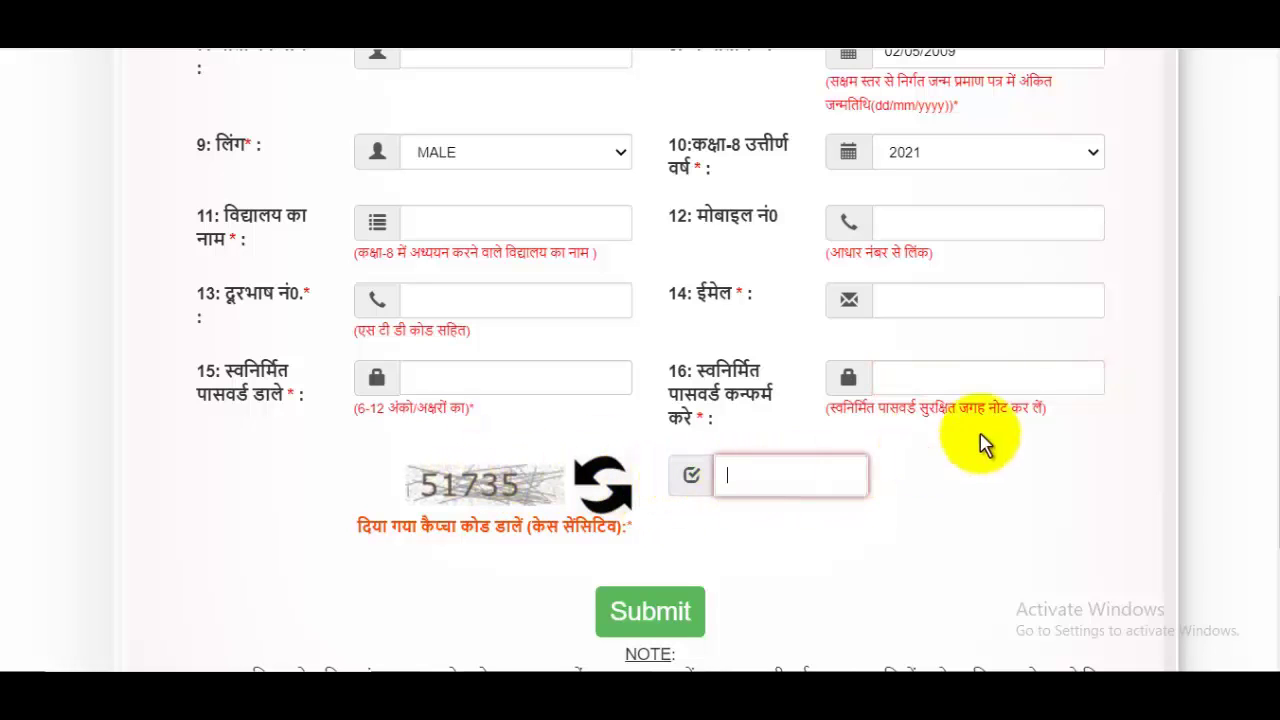
# Step: Submit the registration form and look through the online registration slip
pyautogui.moveTo(1268, 430); pyautogui.dragTo(1268, 535)
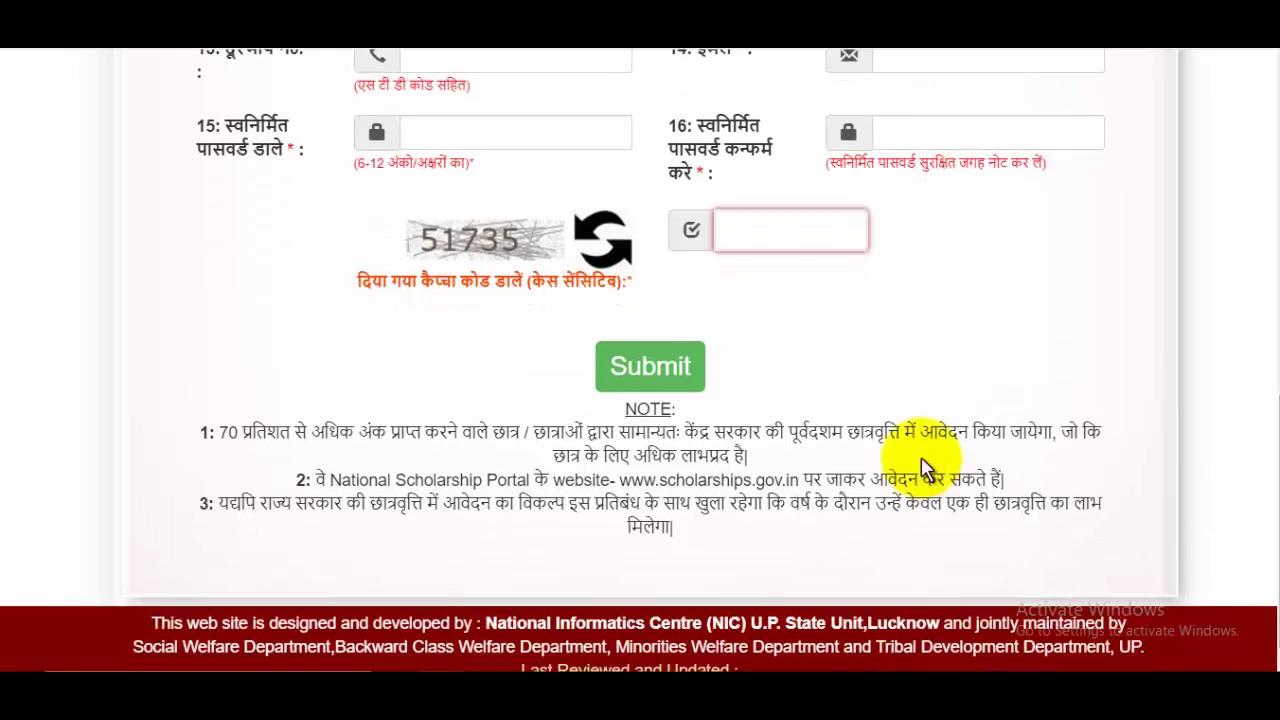
pyautogui.click(650, 368)
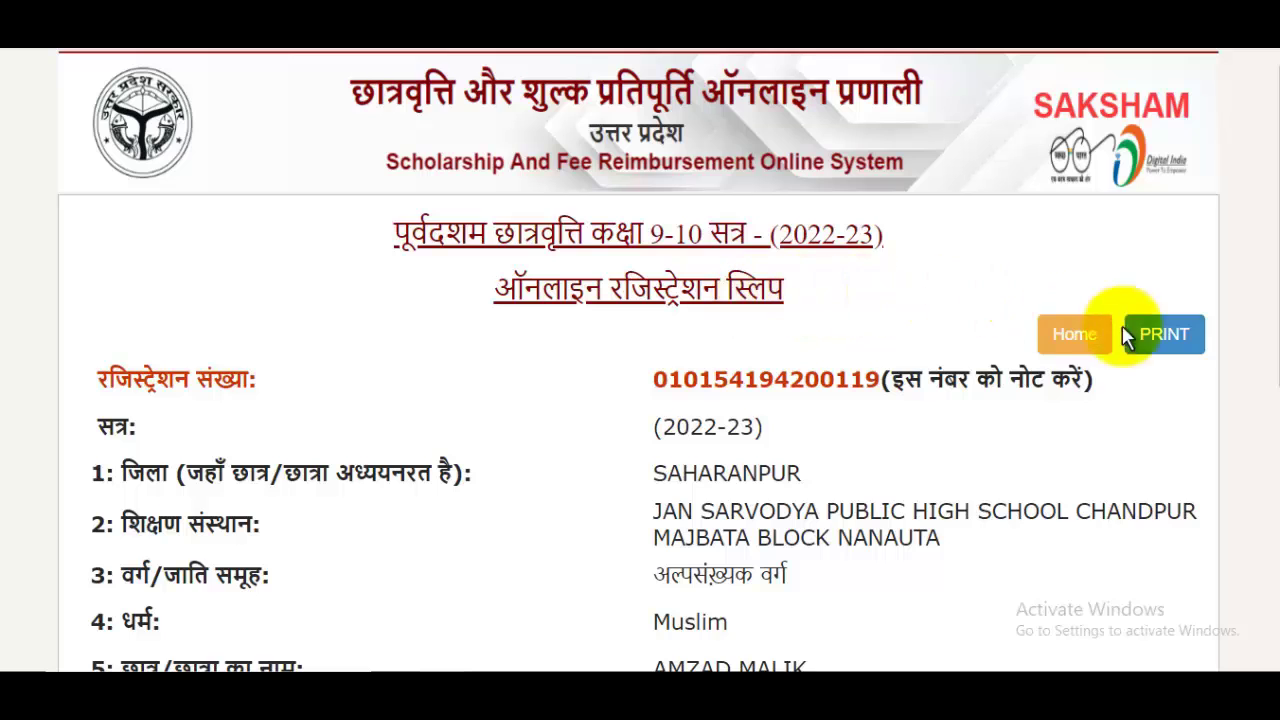
pyautogui.scroll(-4, 1057, 434)
pyautogui.scroll(4, 1057, 437)
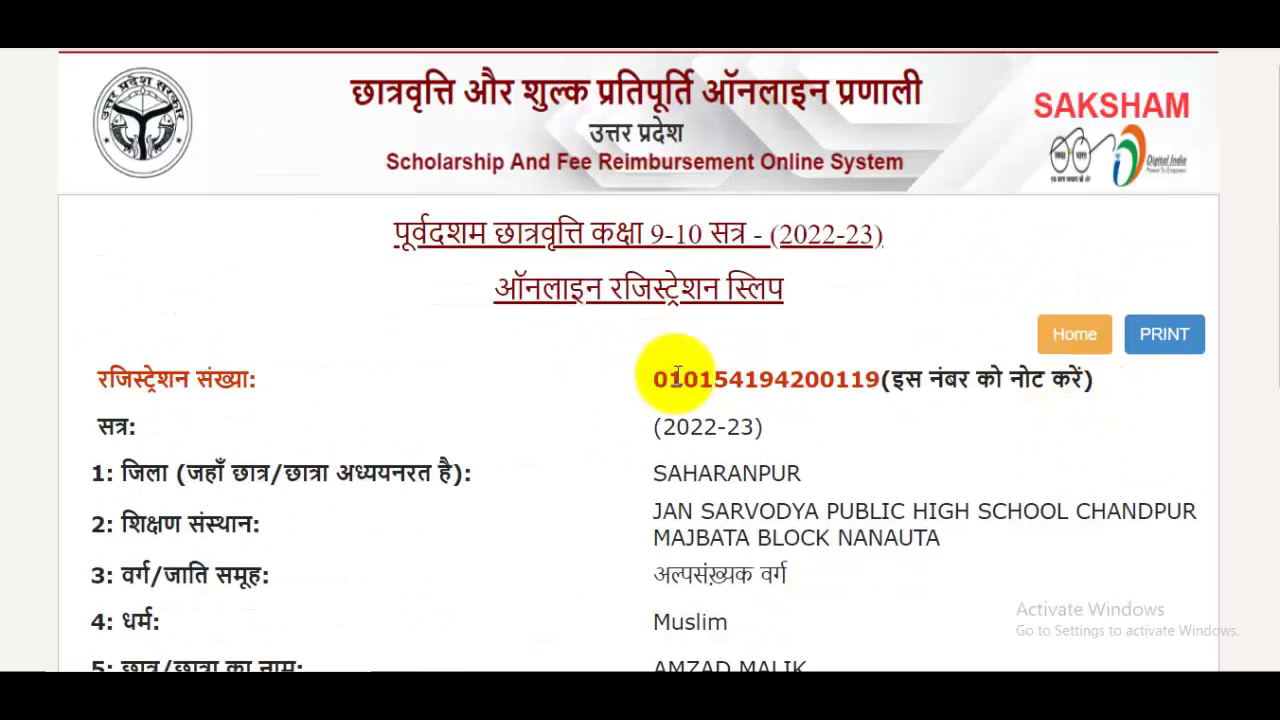
# Step: Highlight the registration number on the slip, and open and close the slip's print preview
pyautogui.moveTo(666, 379); pyautogui.dragTo(820, 380)
pyautogui.click(1168, 348)
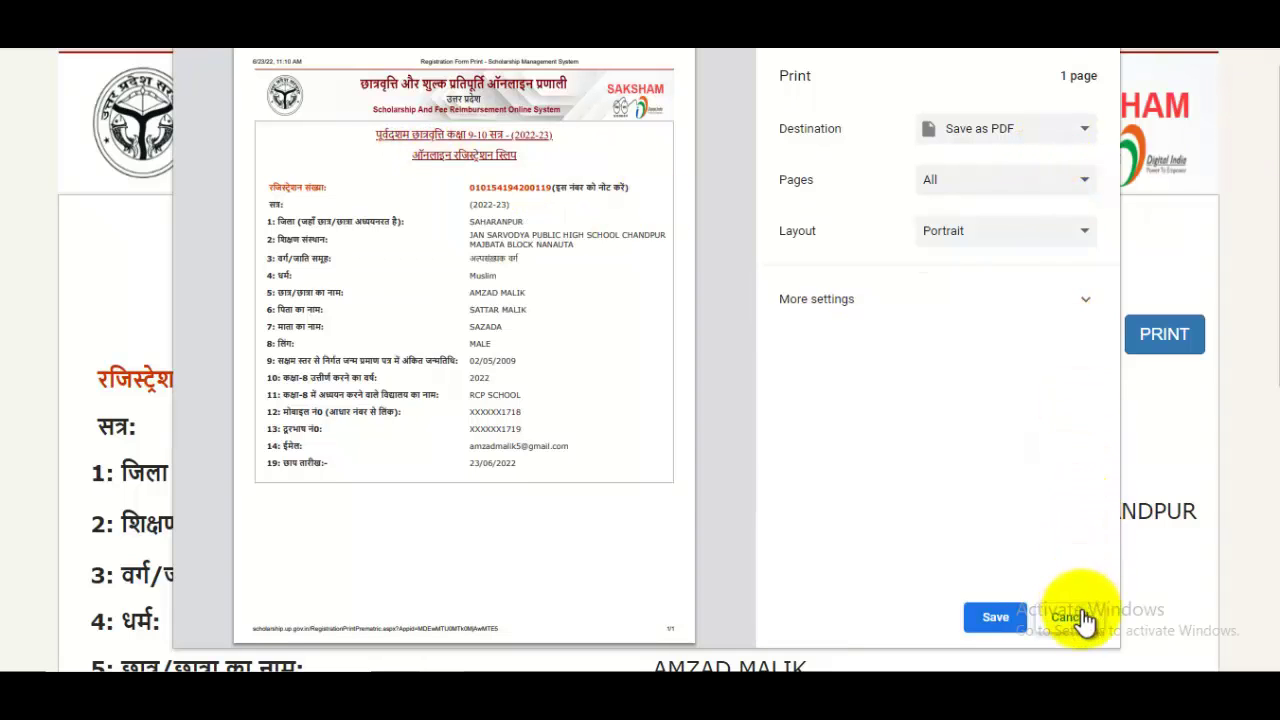
pyautogui.press('Escape')
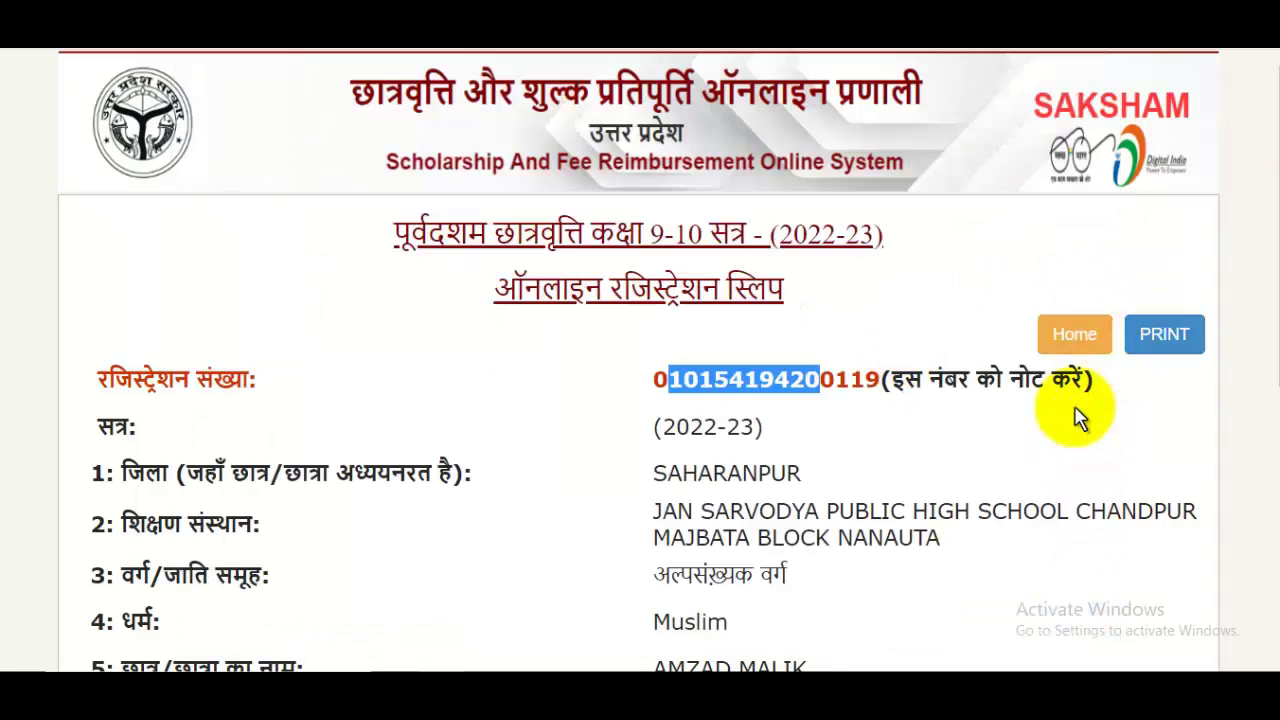
# Step: Return from the registration slip to the portal's home page and open the fresh Prematric Student Login form
pyautogui.click(1072, 335)
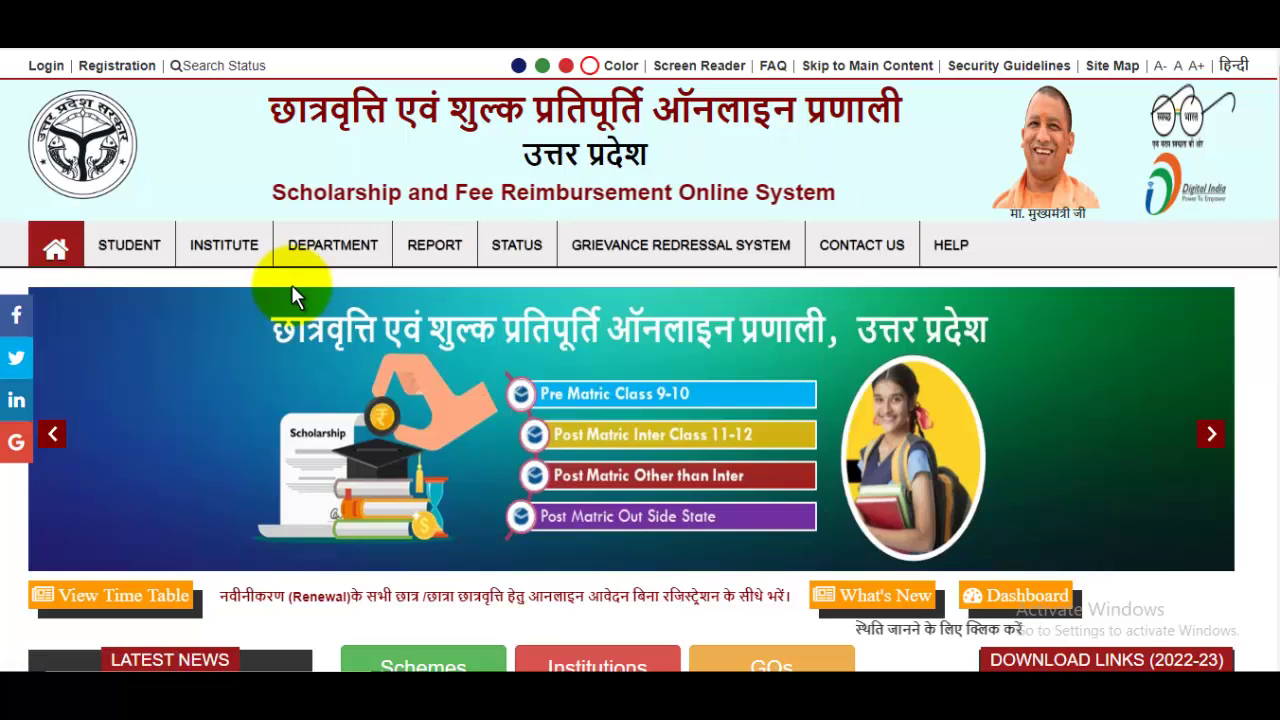
pyautogui.click(150, 252)
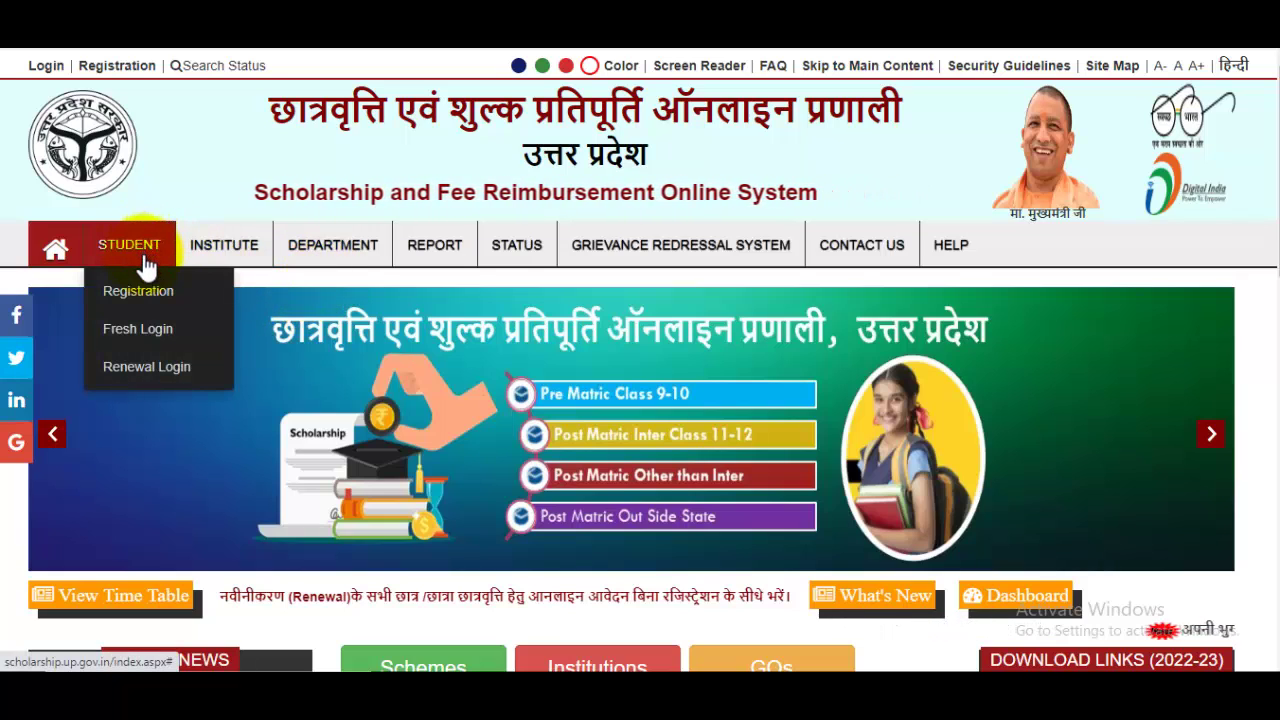
pyautogui.moveTo(143, 334)
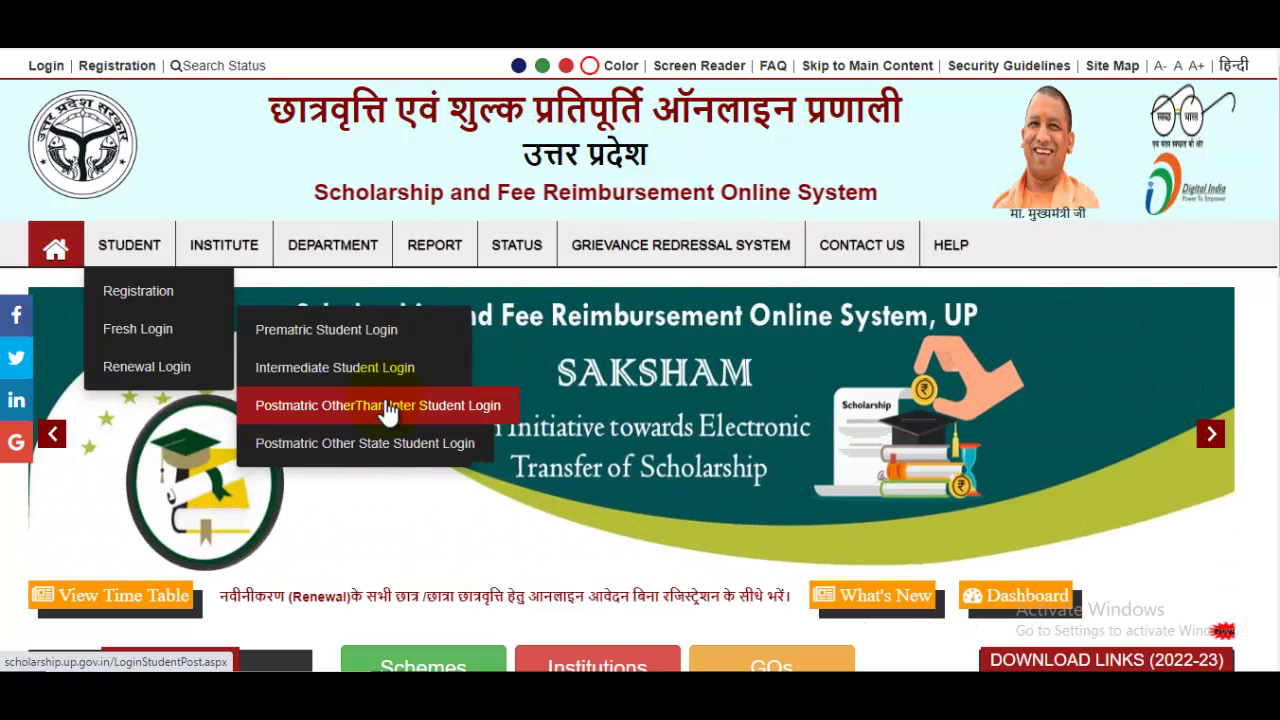
pyautogui.click(340, 347)
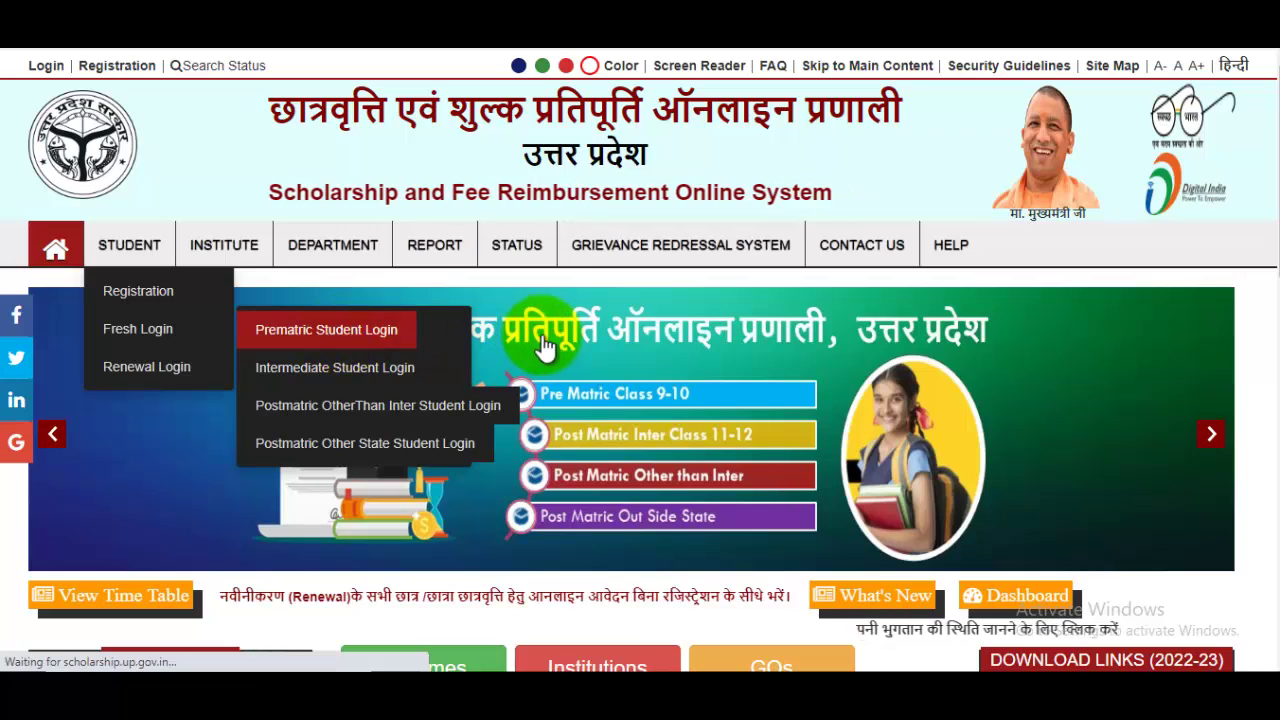
pyautogui.scroll(-1, 780, 357)
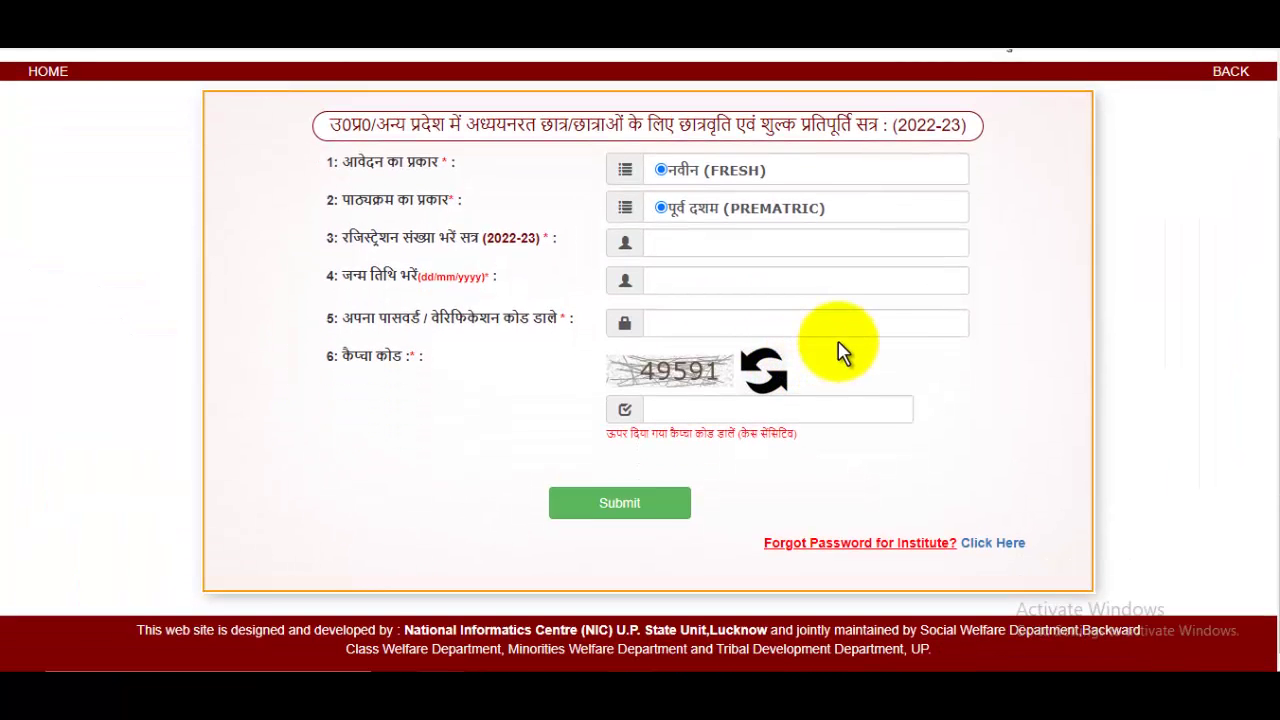
pyautogui.scroll(1, 842, 350)
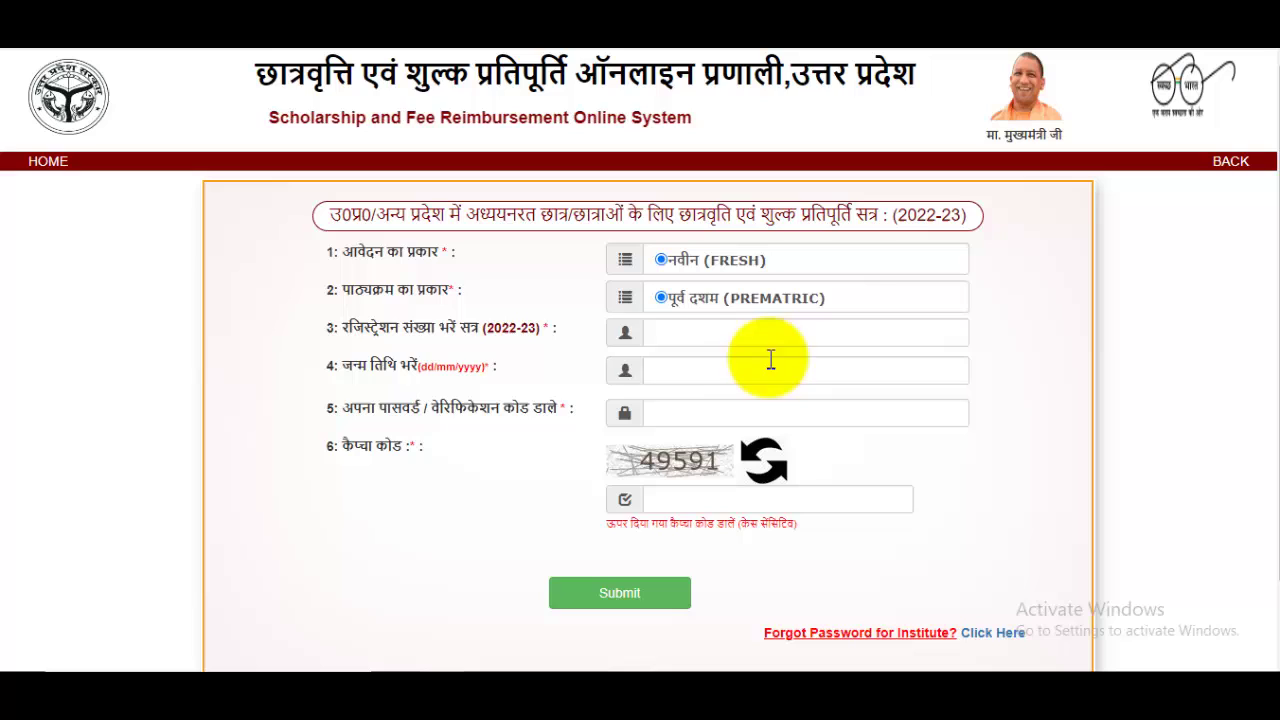
# Step: Go through the login form's registration number, date of birth, password and captcha fields without filling them in
pyautogui.click(712, 334)
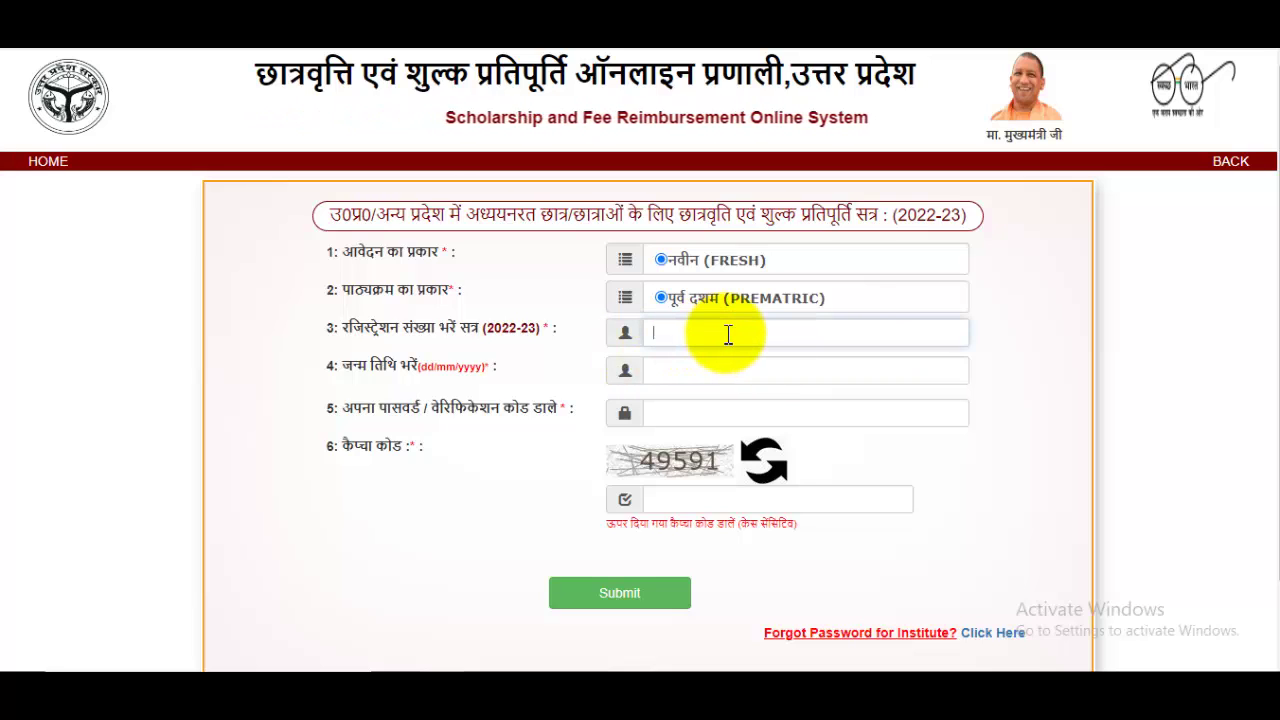
pyautogui.click(665, 369)
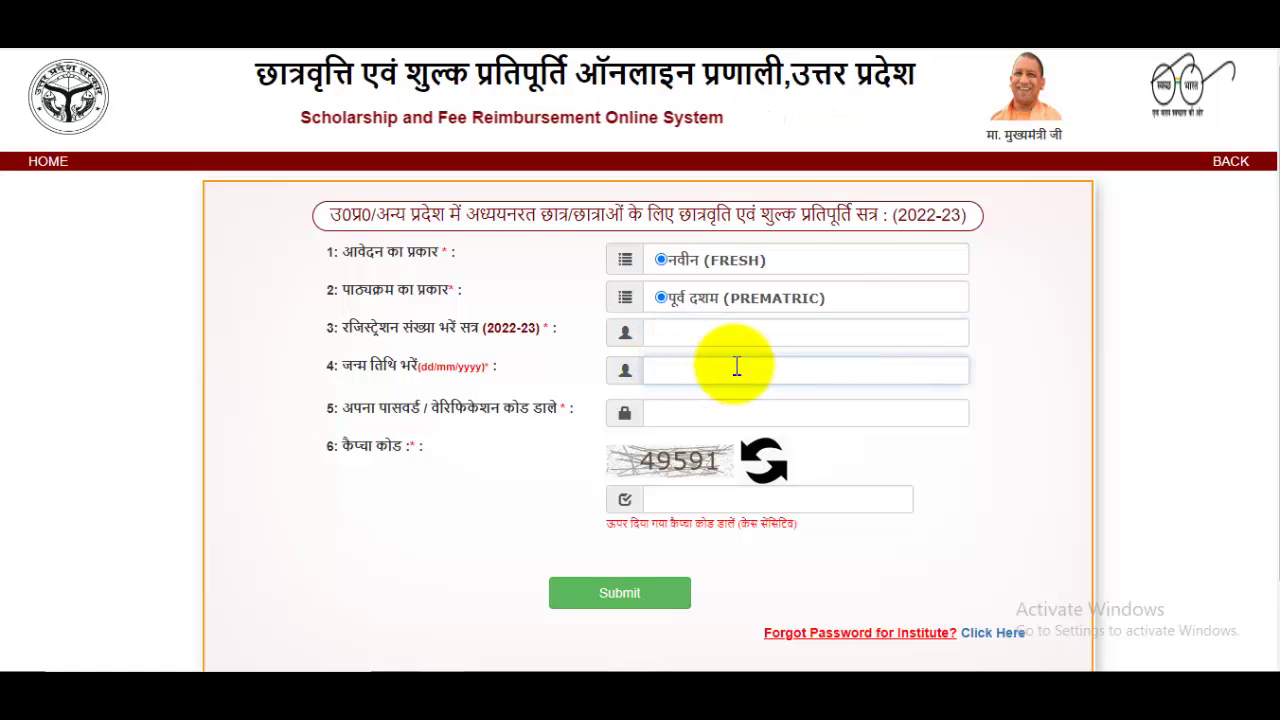
pyautogui.click(695, 412)
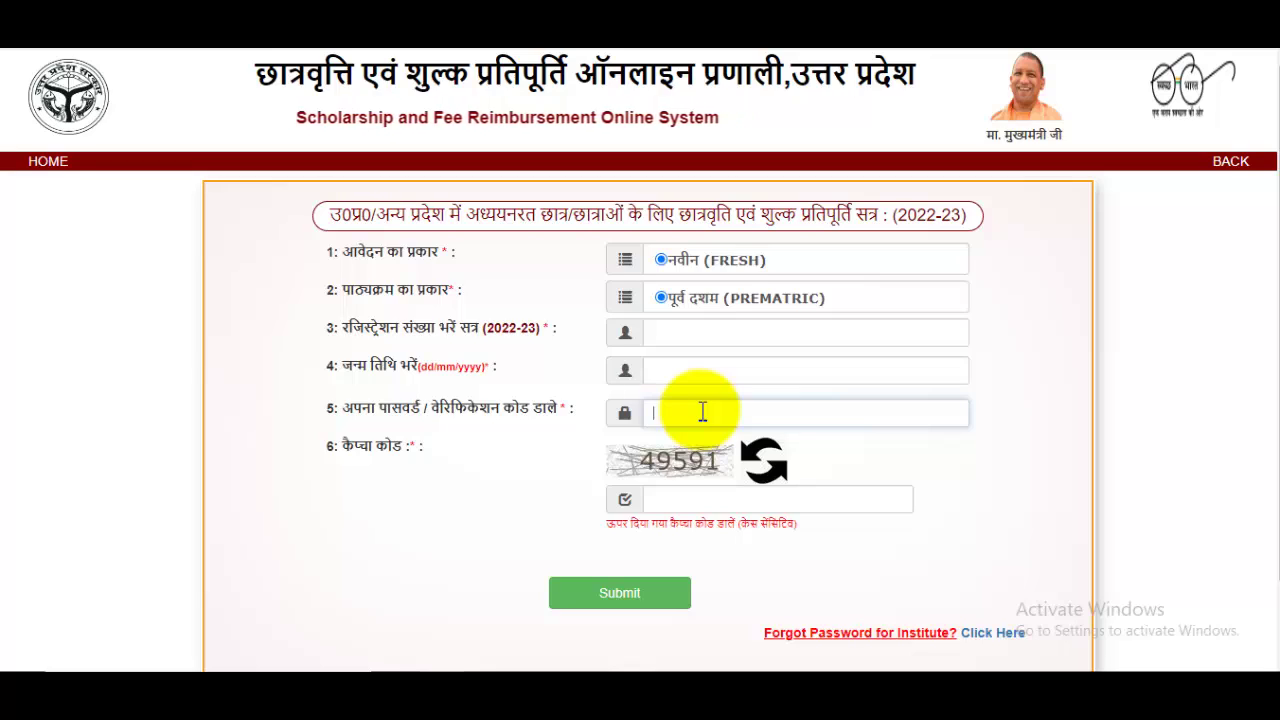
pyautogui.scroll(-1, 703, 412)
pyautogui.click(697, 409)
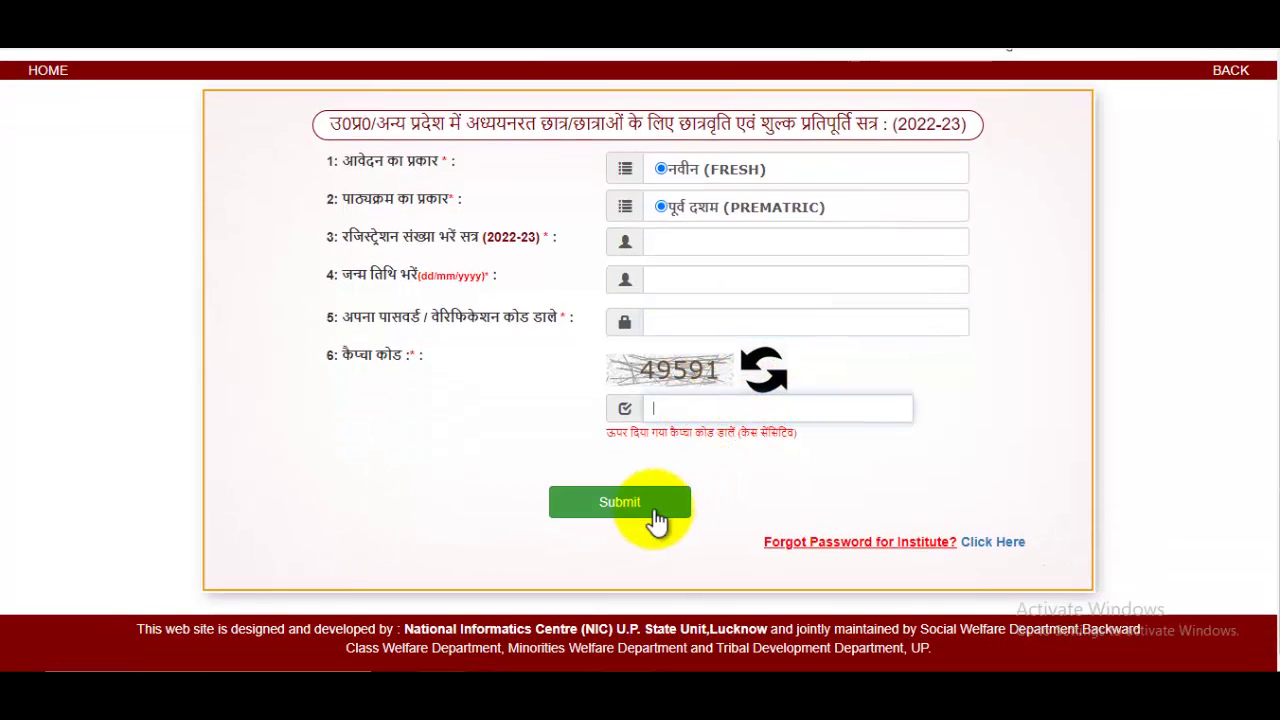
pyautogui.scroll(1, 655, 510)
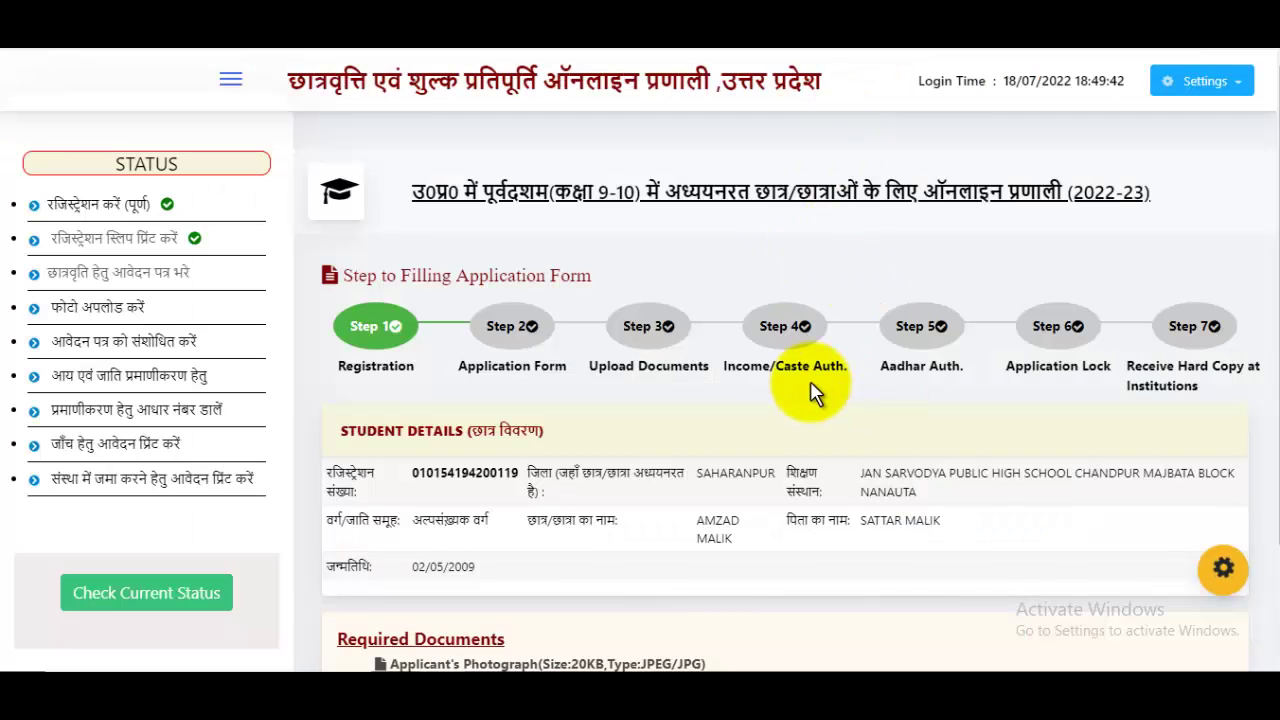
# Step: Highlight the dashboard heading, look over the application status list and open the scholarship application form (छात्रवृति हेतु आवेदन पत्र भरे)
pyautogui.moveTo(448, 192); pyautogui.dragTo(925, 228)
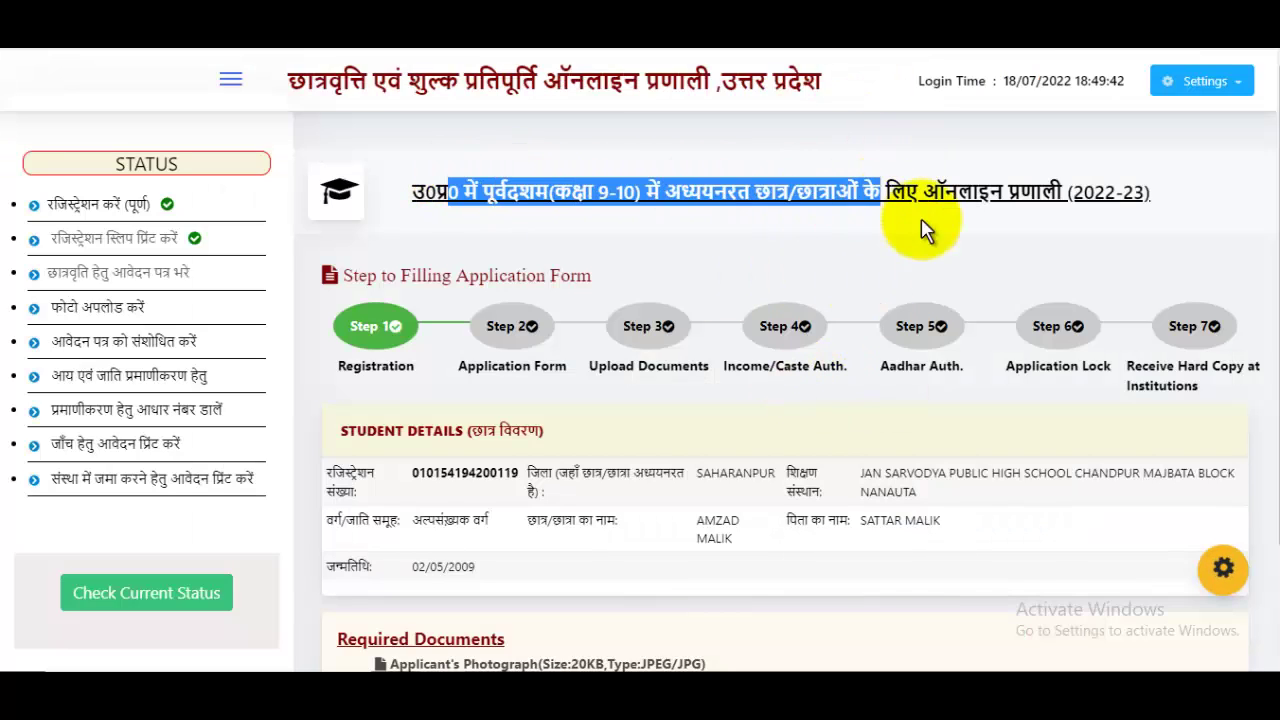
pyautogui.click(1032, 228)
pyautogui.scroll(-1, 888, 316)
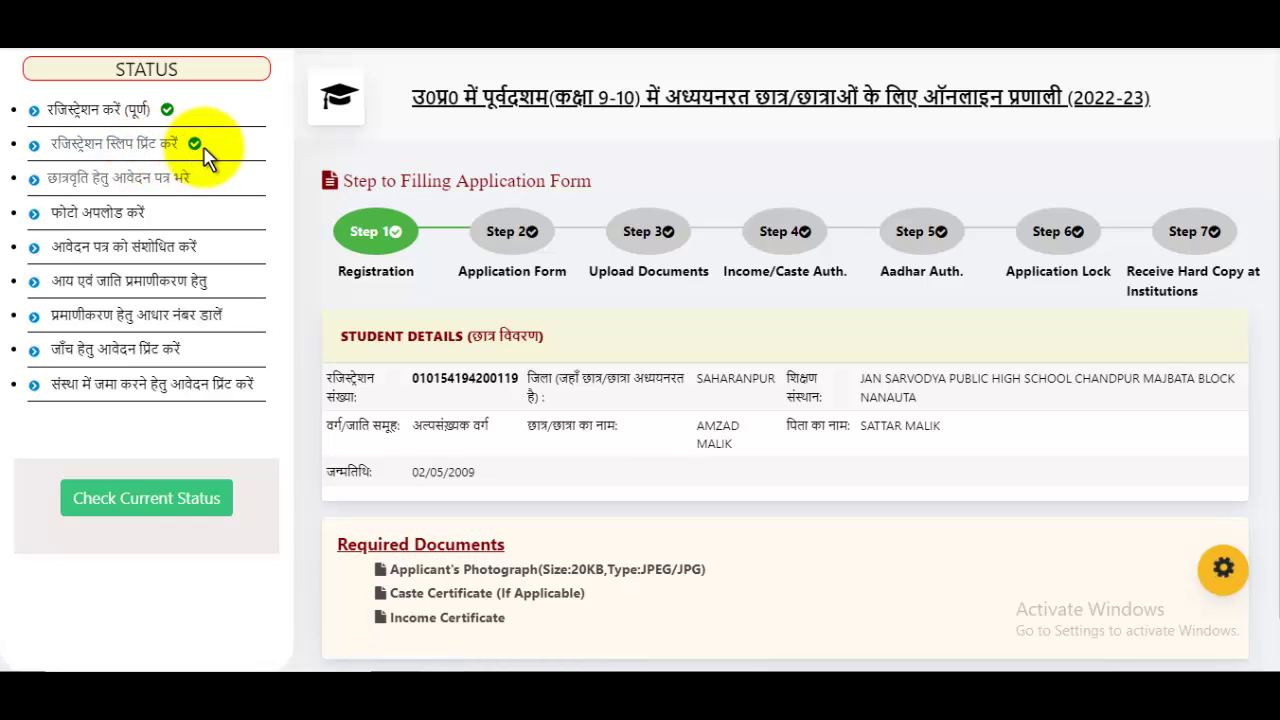
pyautogui.click(160, 186)
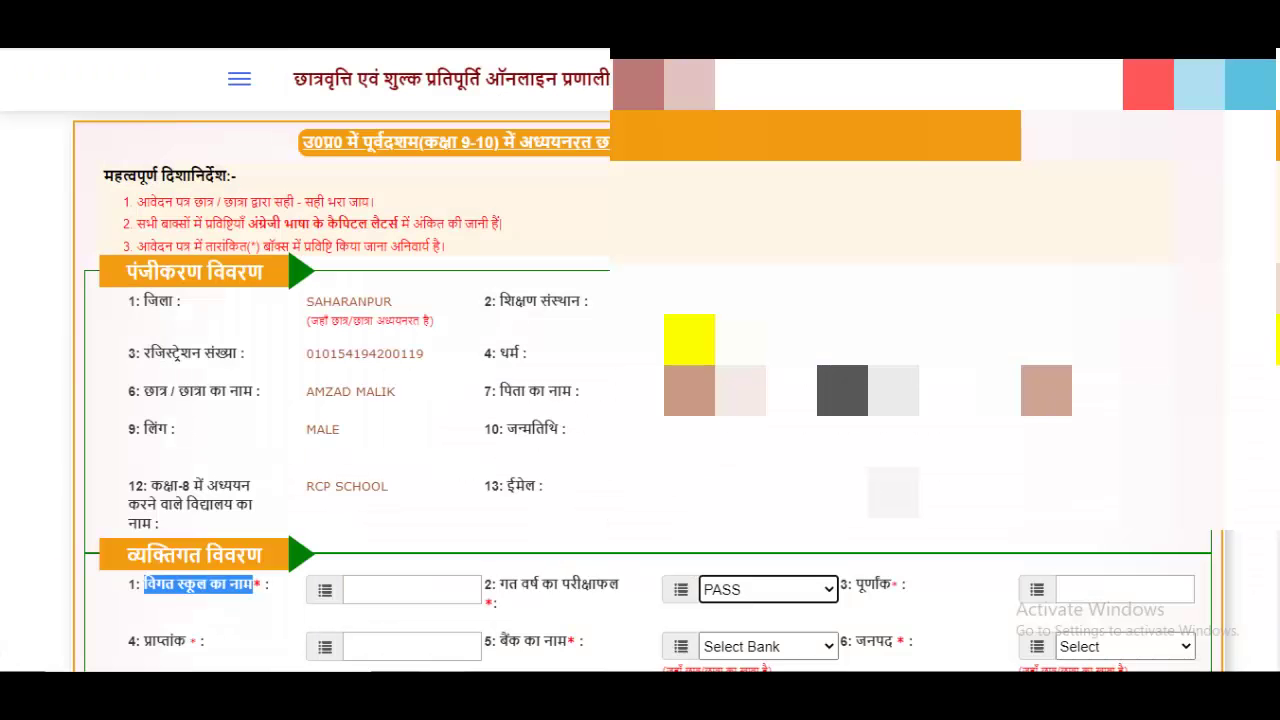
# Step: Go through the previous school, marks and bank name fields in the personal details section, keeping last year's result as PASS
pyautogui.scroll(-4, 394, 309)
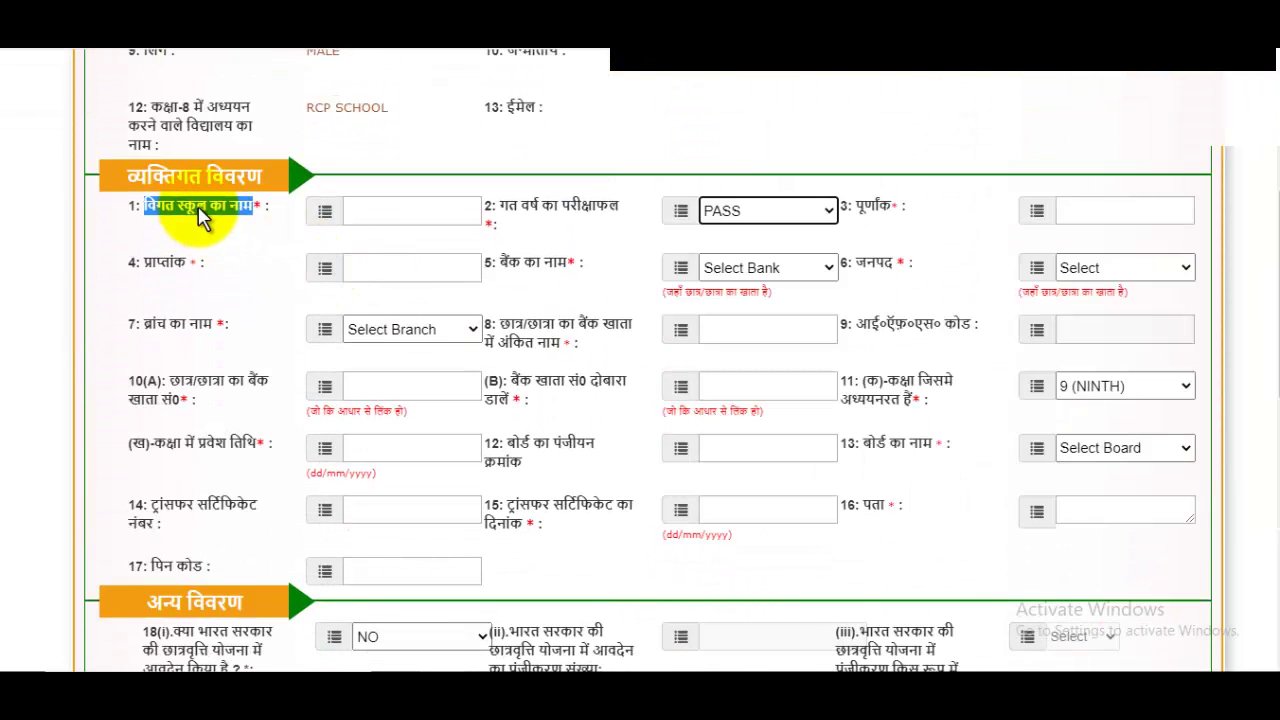
pyautogui.hotkey('ctrl', '+')
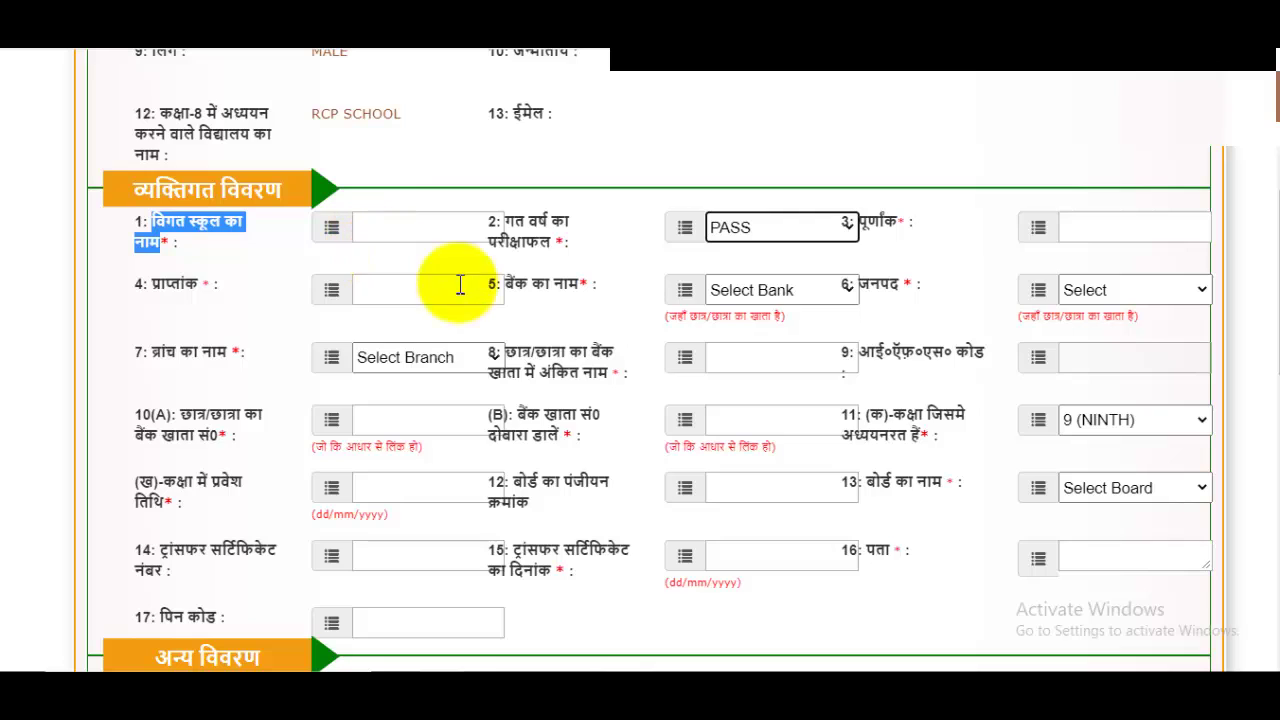
pyautogui.click(372, 230)
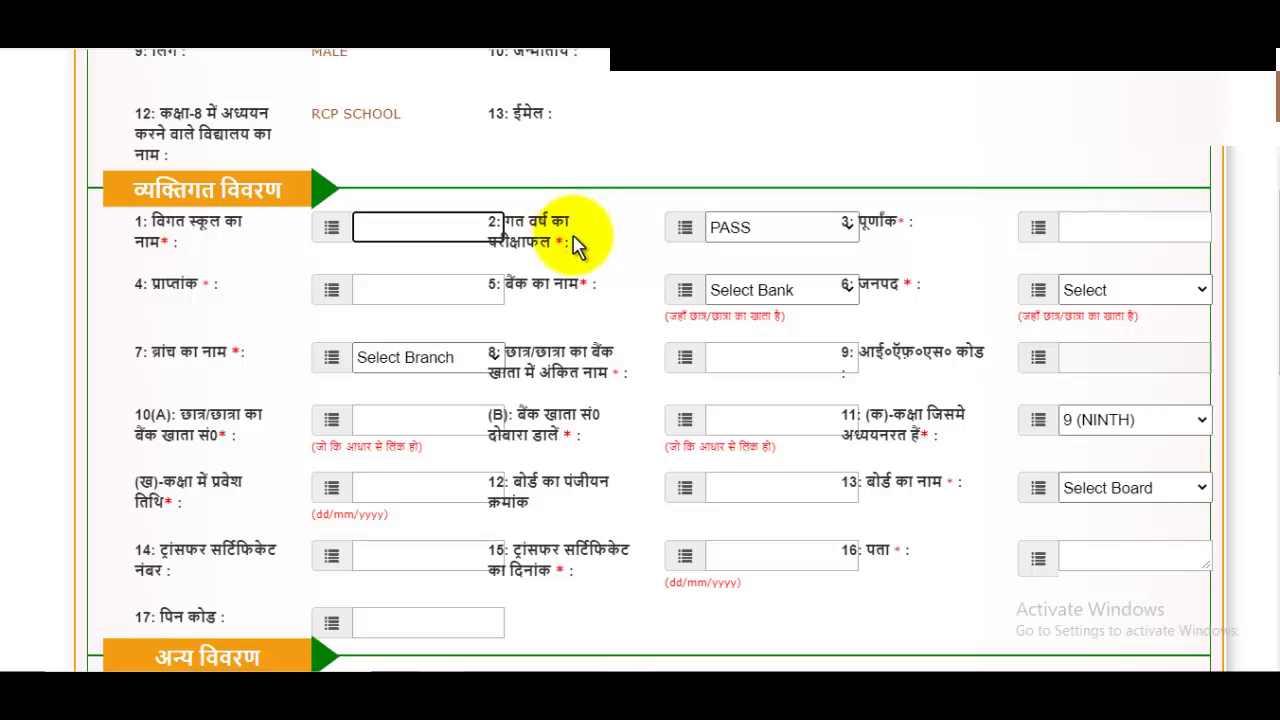
pyautogui.click(785, 236)
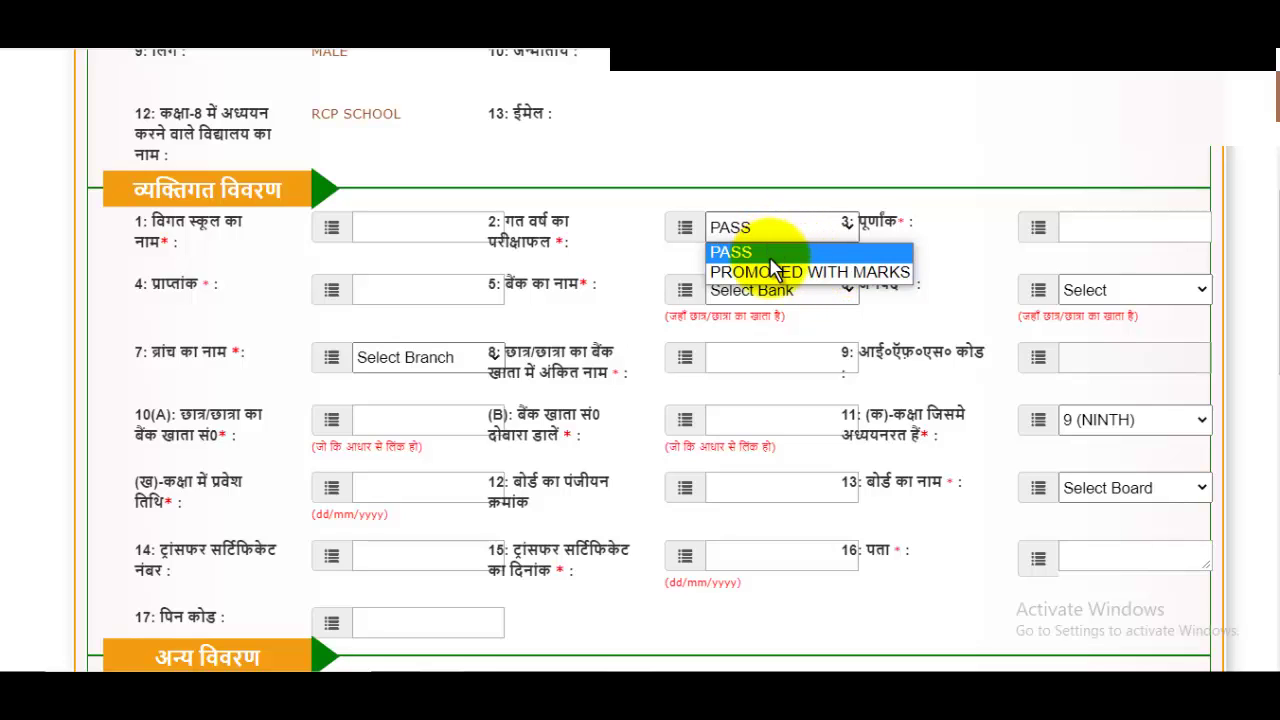
pyautogui.click(772, 256)
pyautogui.click(1087, 232)
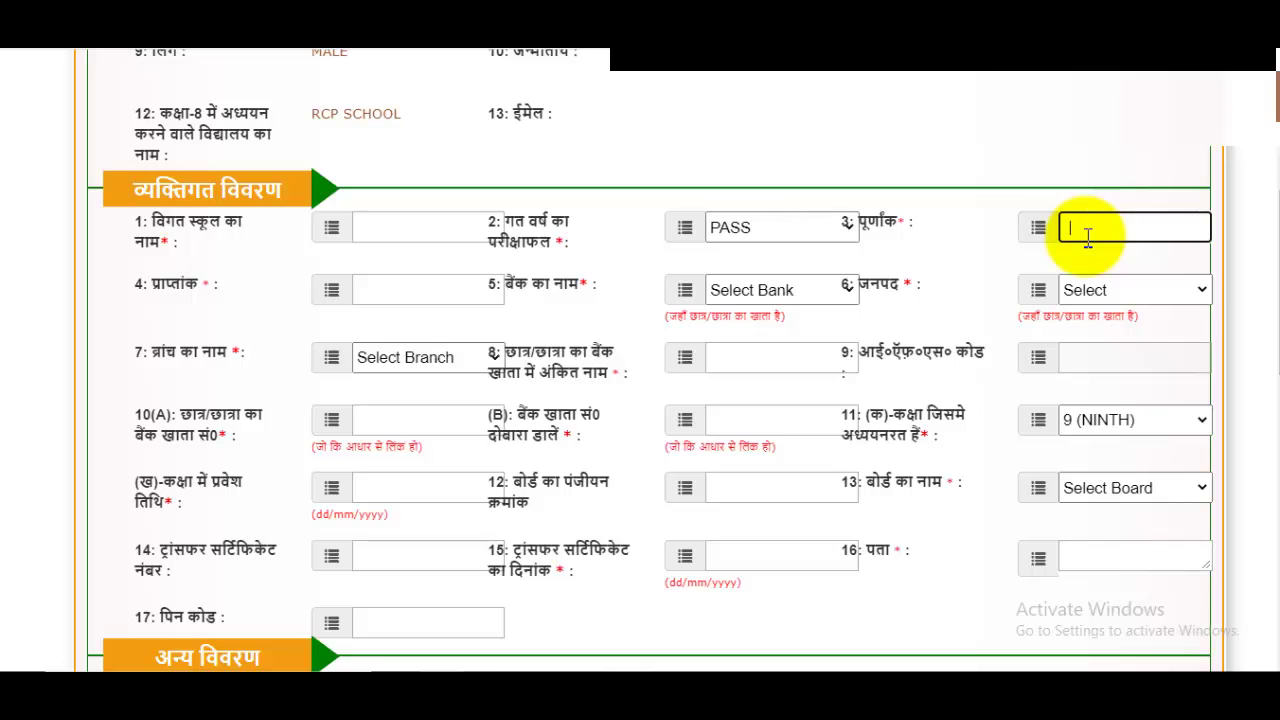
pyautogui.click(418, 288)
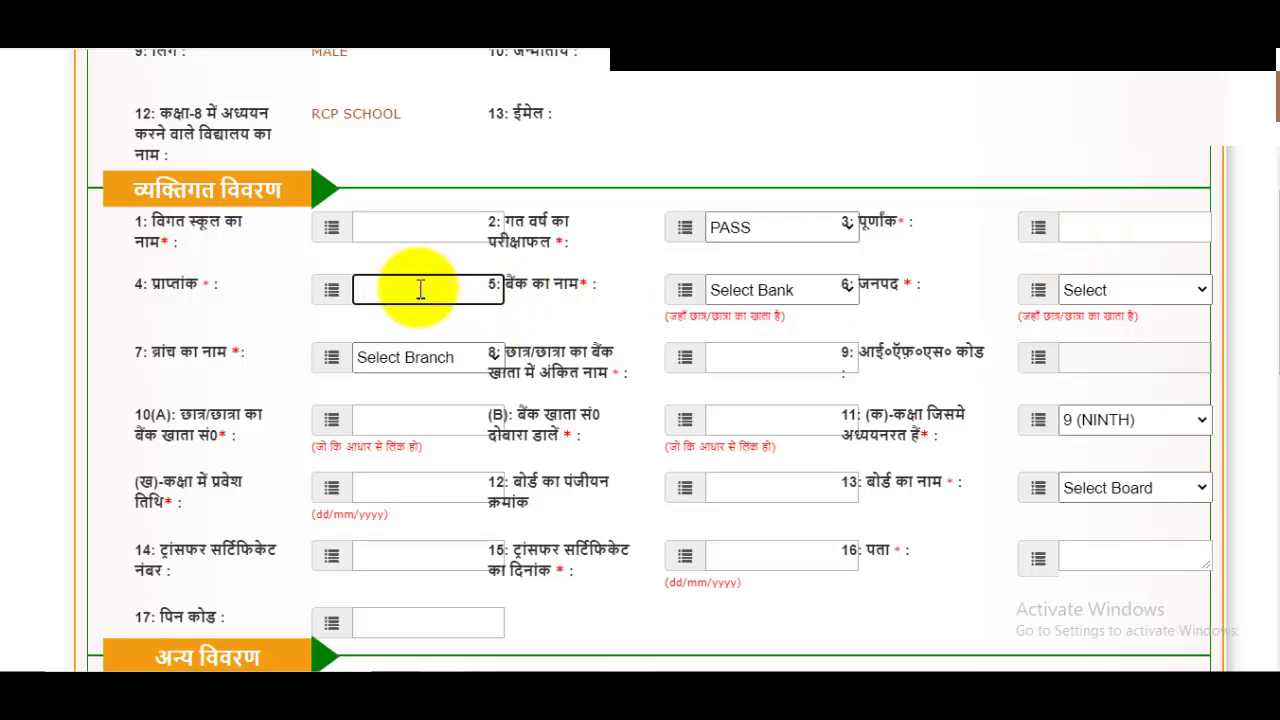
pyautogui.click(768, 300)
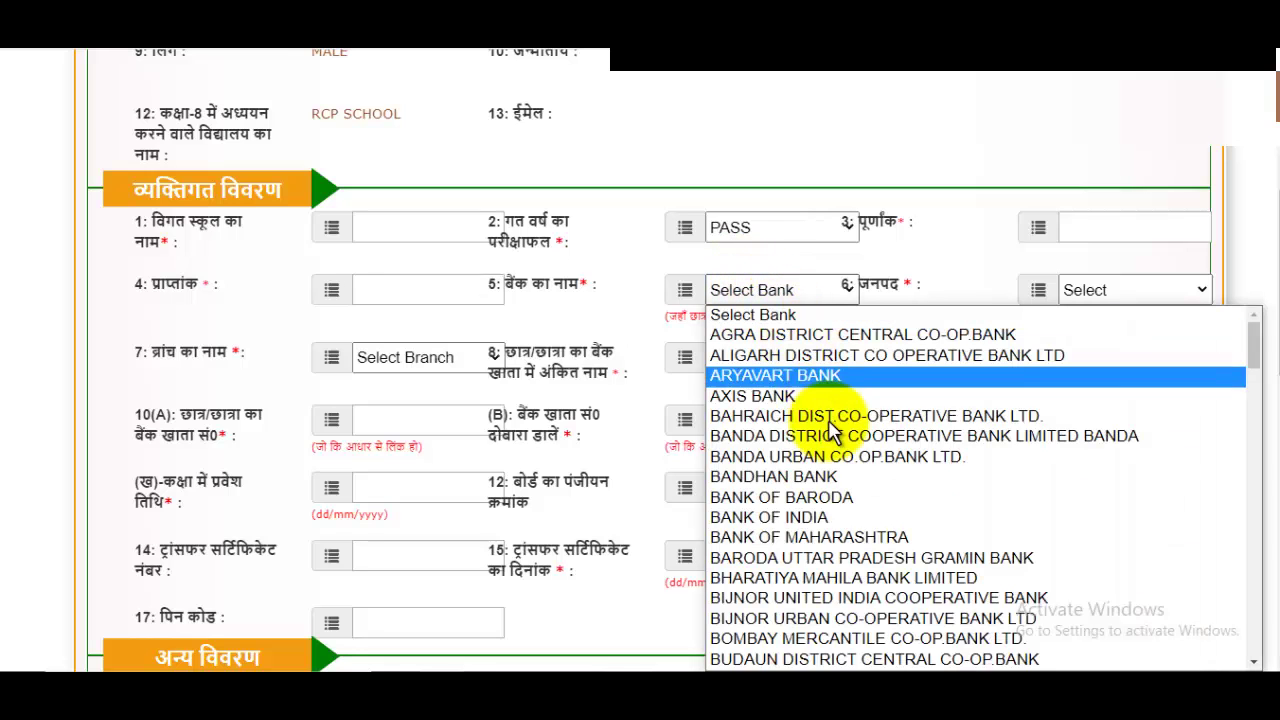
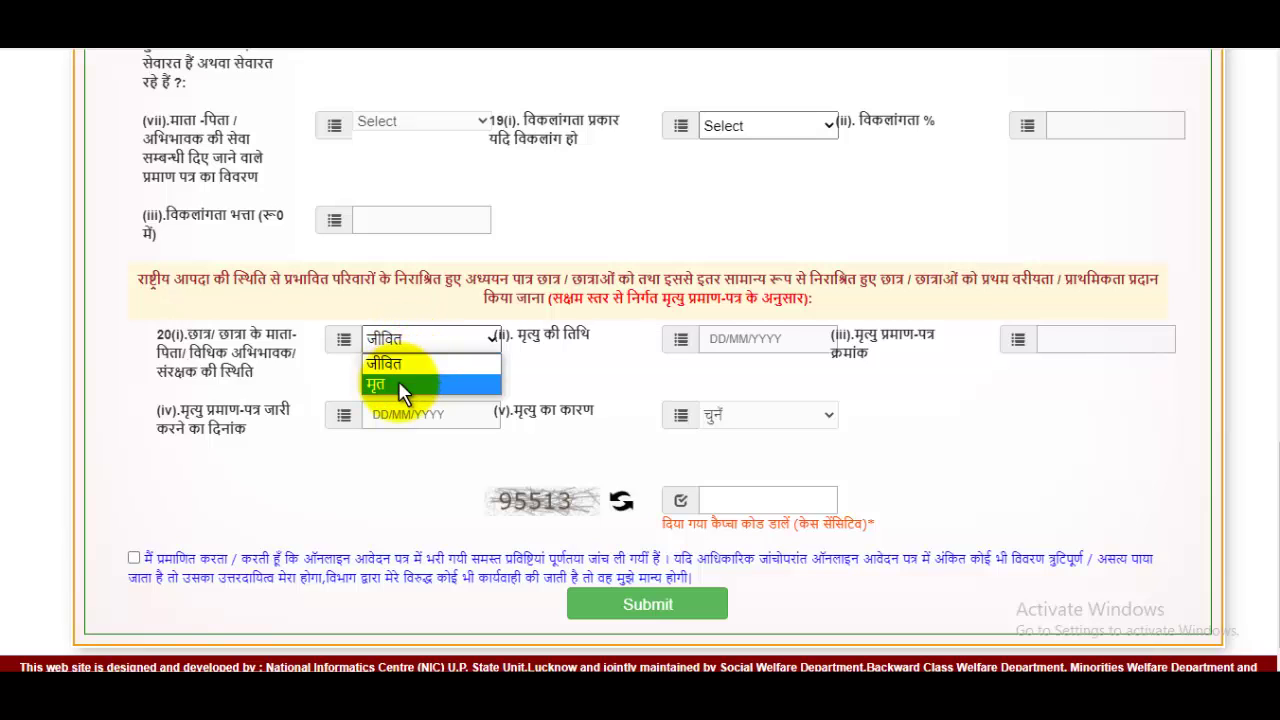
# Step: Set the parents' or guardian's status to जीवित, accept the declaration and submit the application form
pyautogui.click(405, 370)
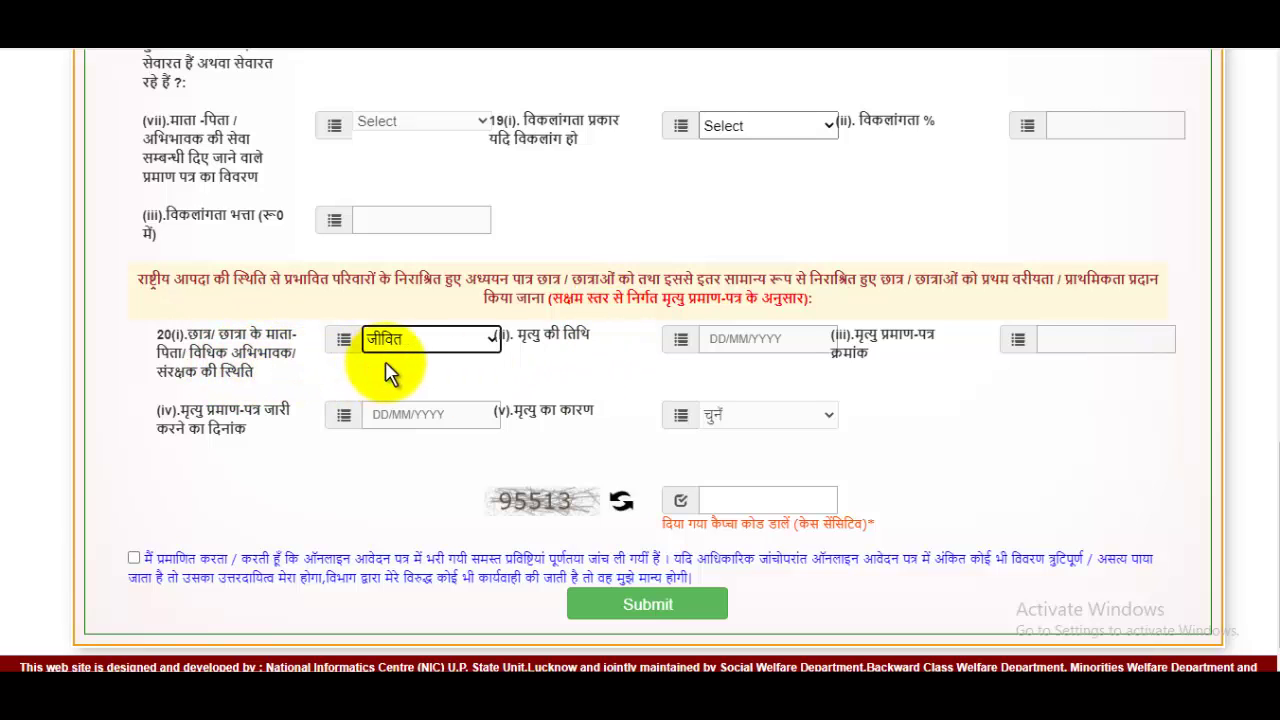
pyautogui.scroll(-1, 608, 357)
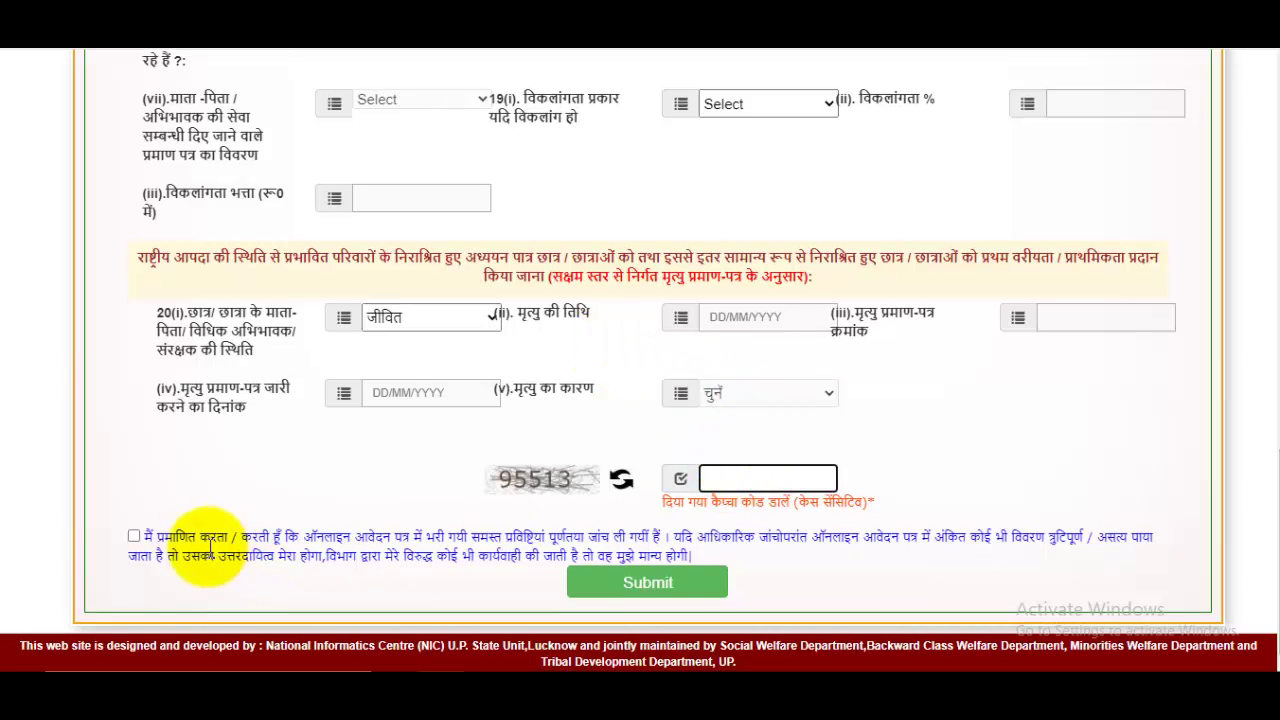
pyautogui.click(134, 536)
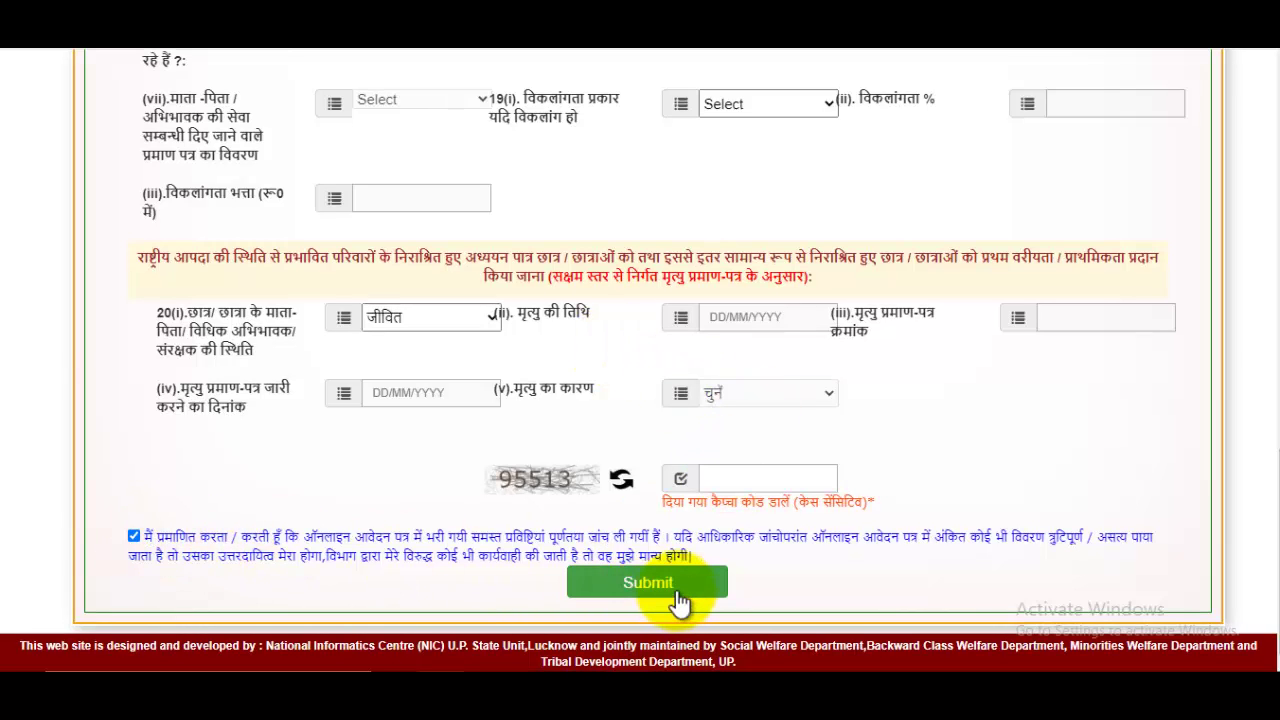
pyautogui.click(648, 583)
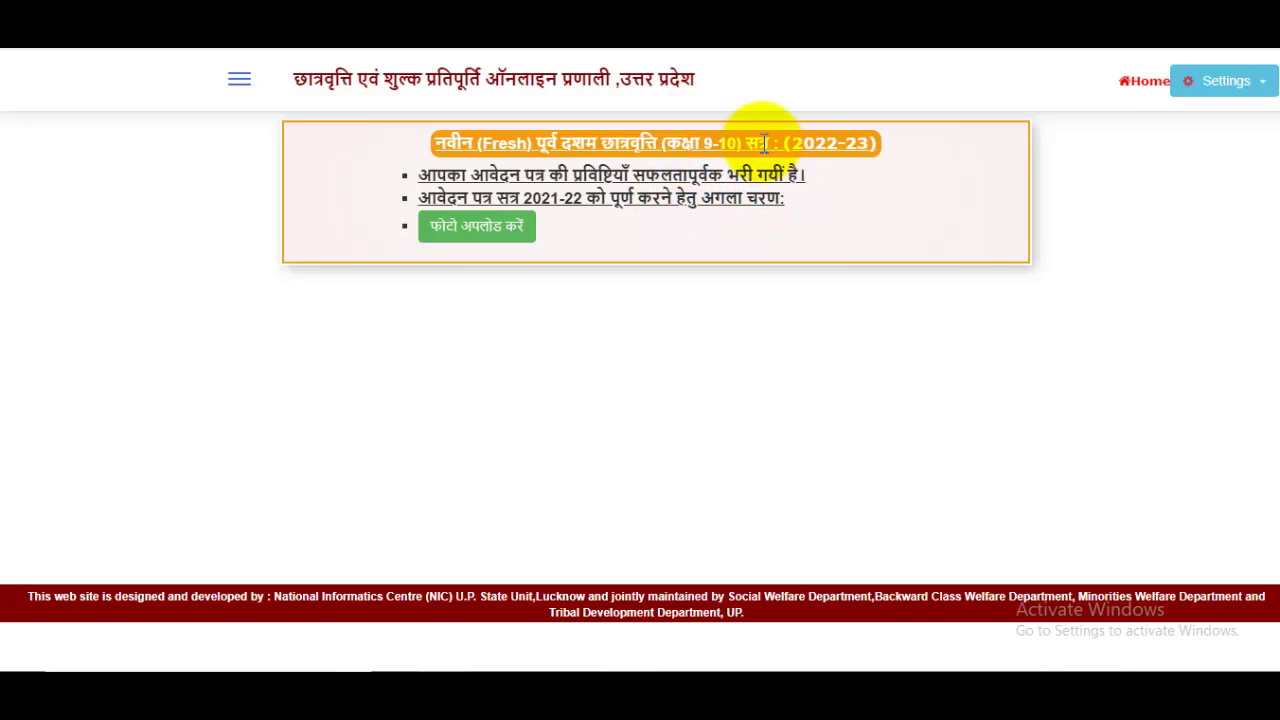
# Step: Open the photo upload page and choose the upscholarship image from the Pictures folder as the student's photo
pyautogui.moveTo(803, 144); pyautogui.dragTo(868, 144)
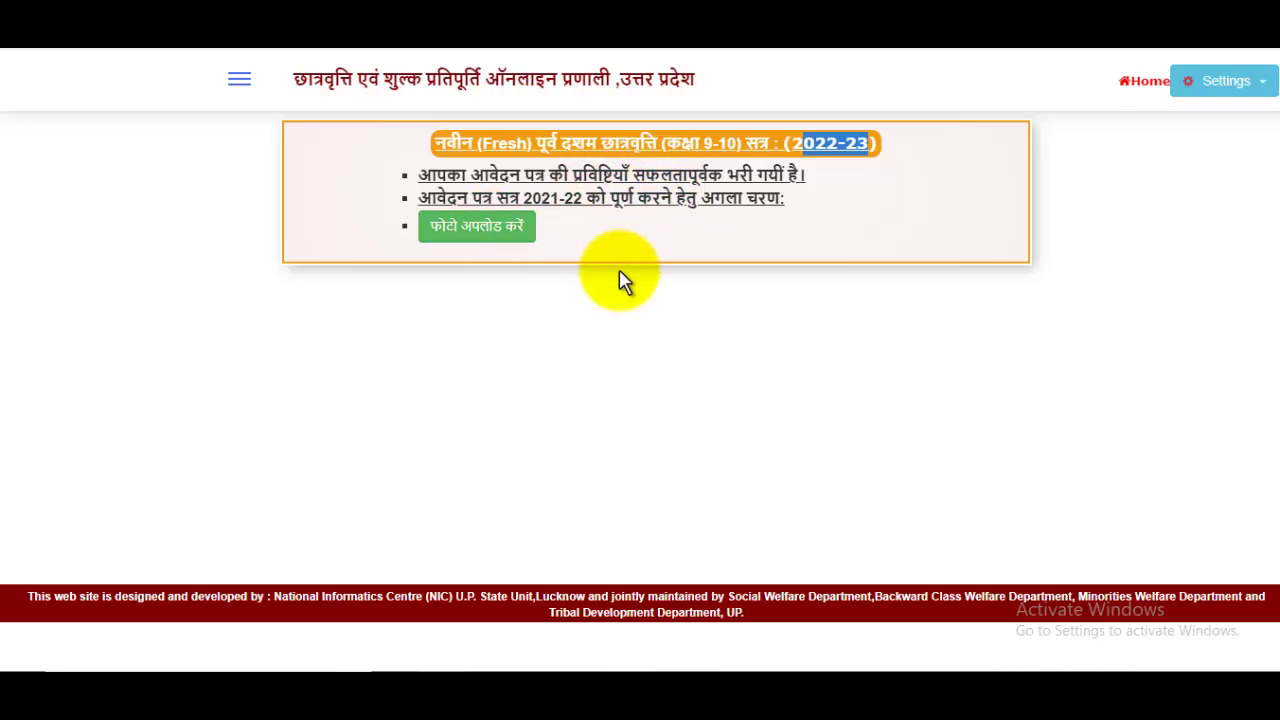
pyautogui.click(527, 234)
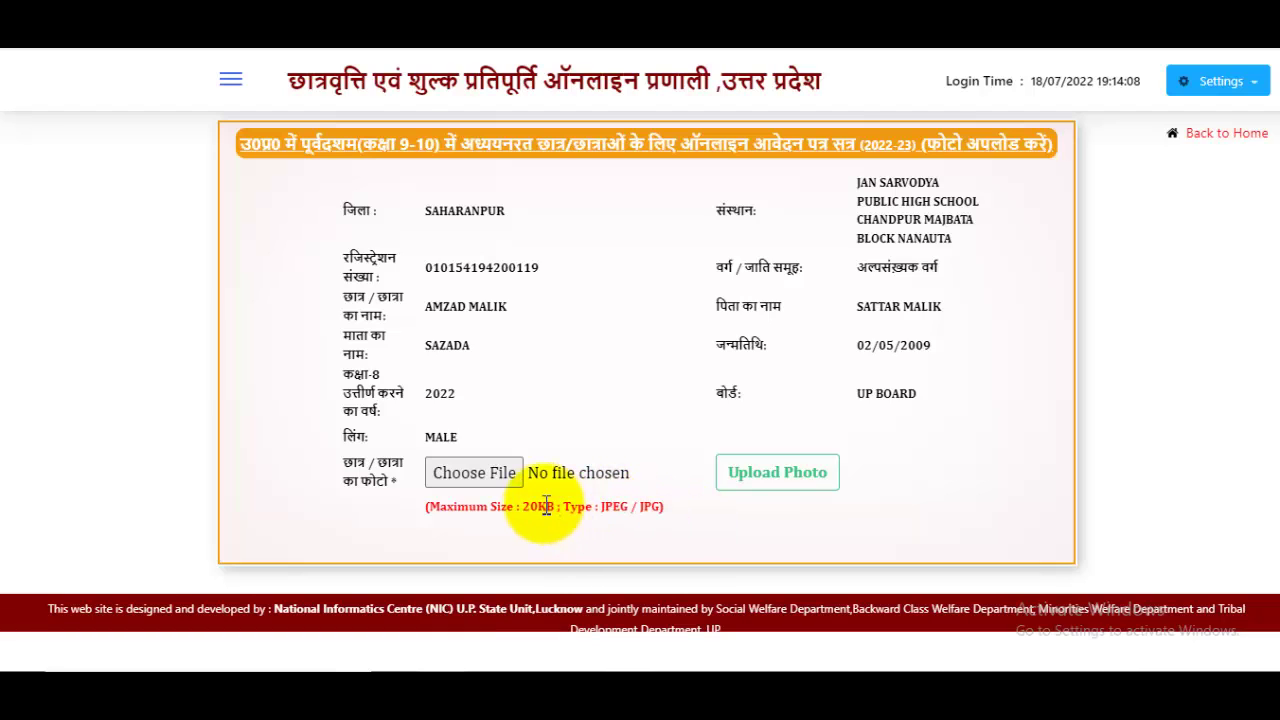
pyautogui.click(471, 479)
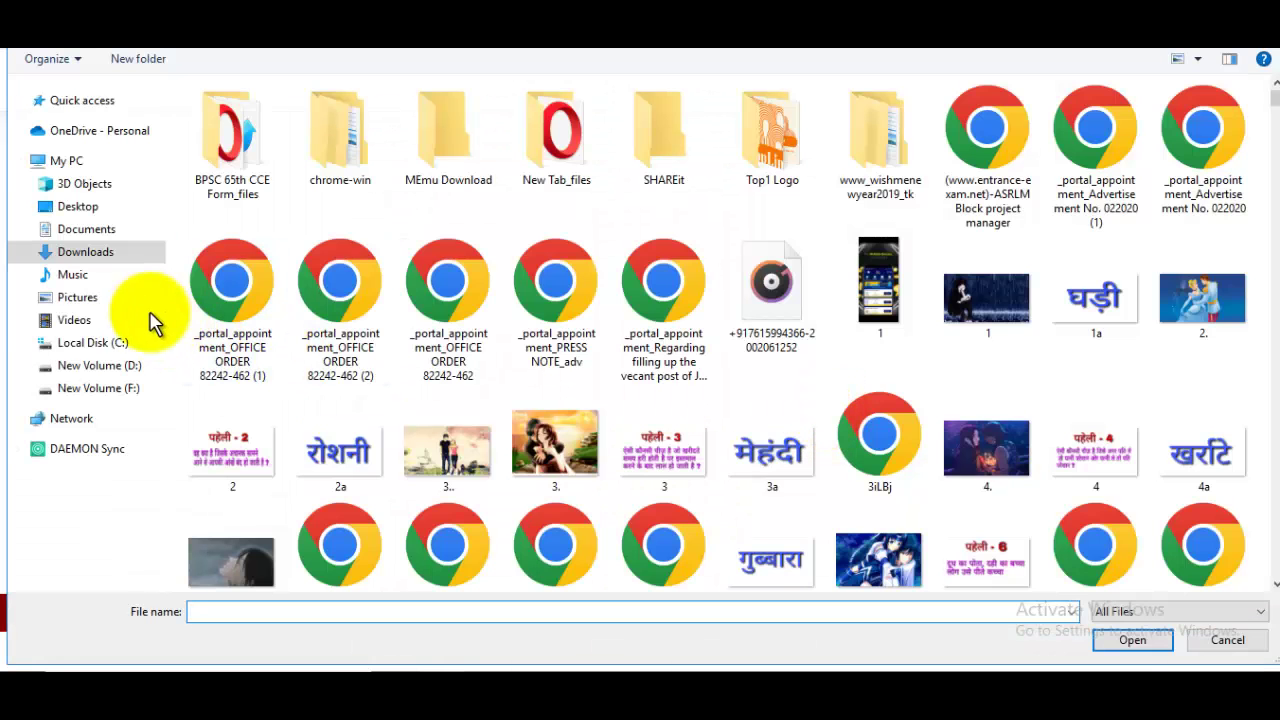
pyautogui.click(88, 300)
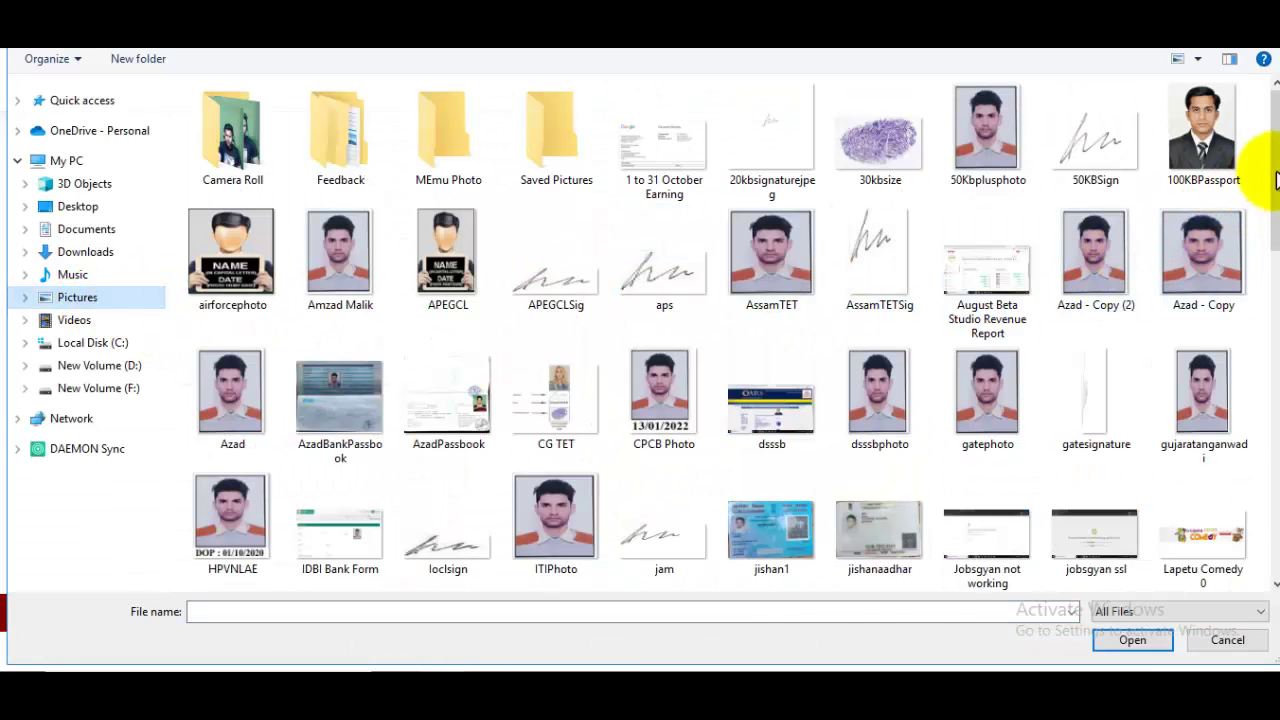
pyautogui.moveTo(1274, 165); pyautogui.dragTo(1272, 516)
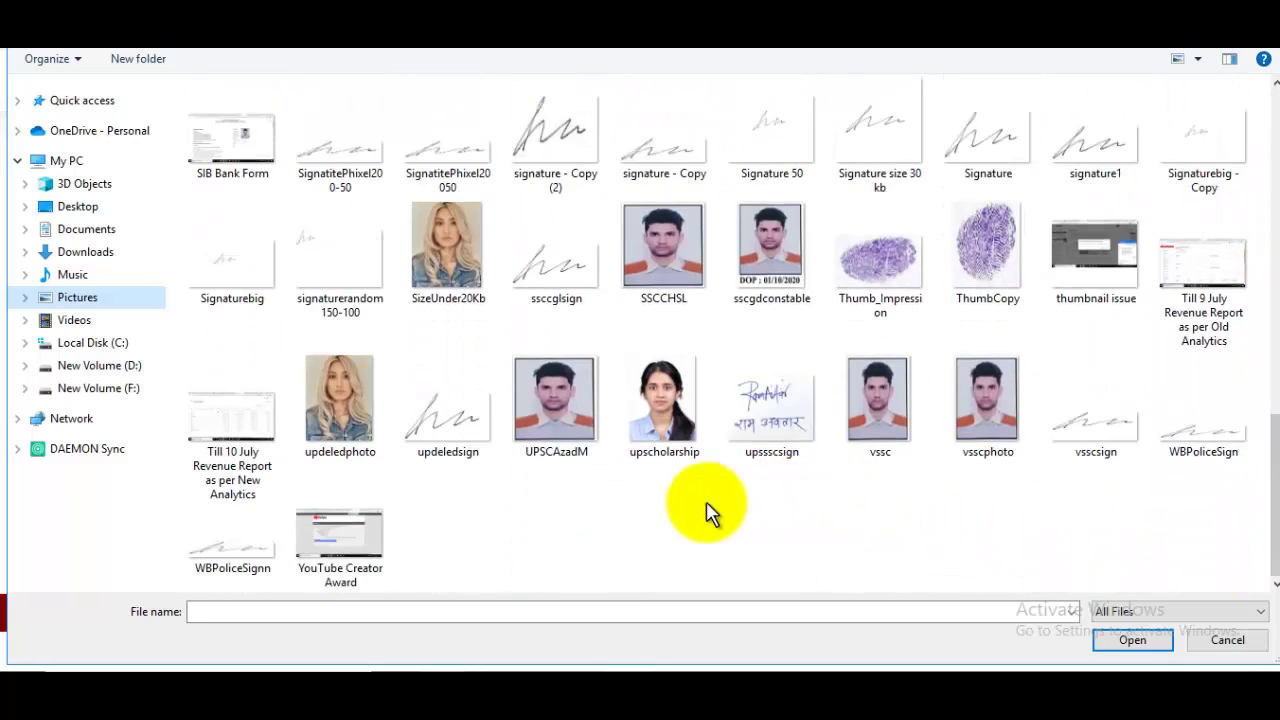
pyautogui.click(634, 455)
pyautogui.click(1125, 640)
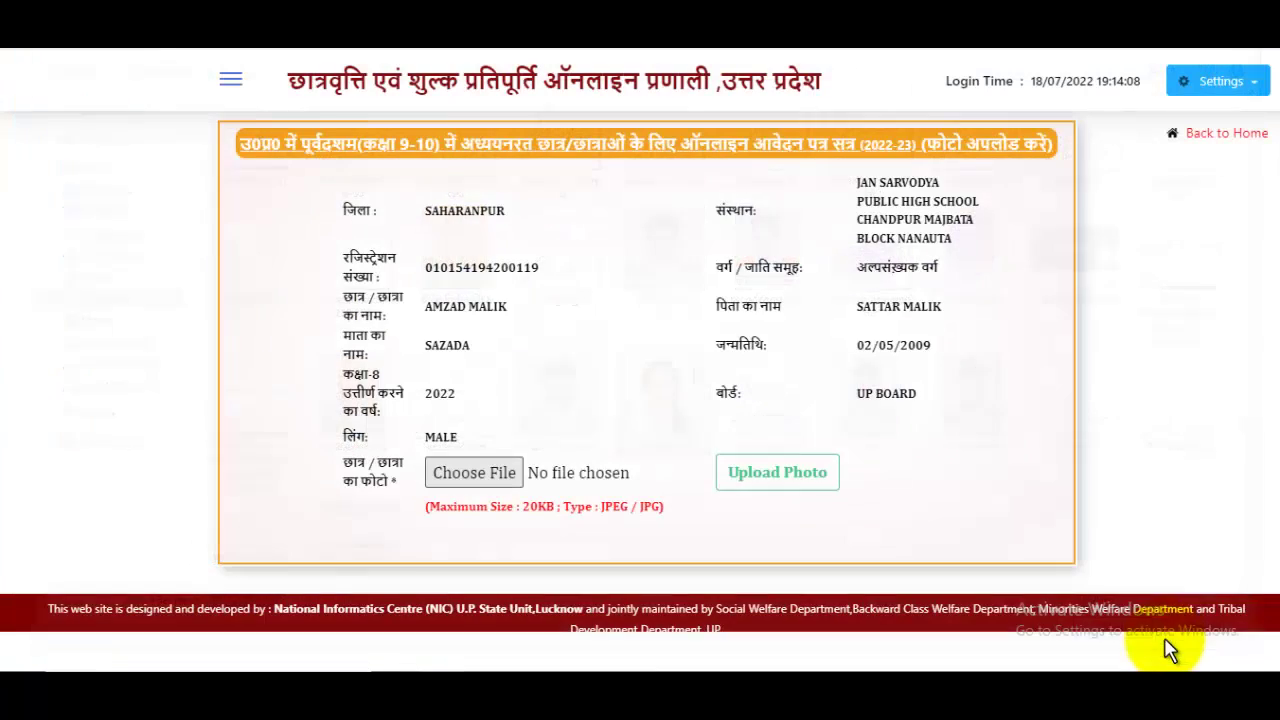
# Step: Upload the chosen student photo and display the uploaded picture on the page
pyautogui.click(792, 484)
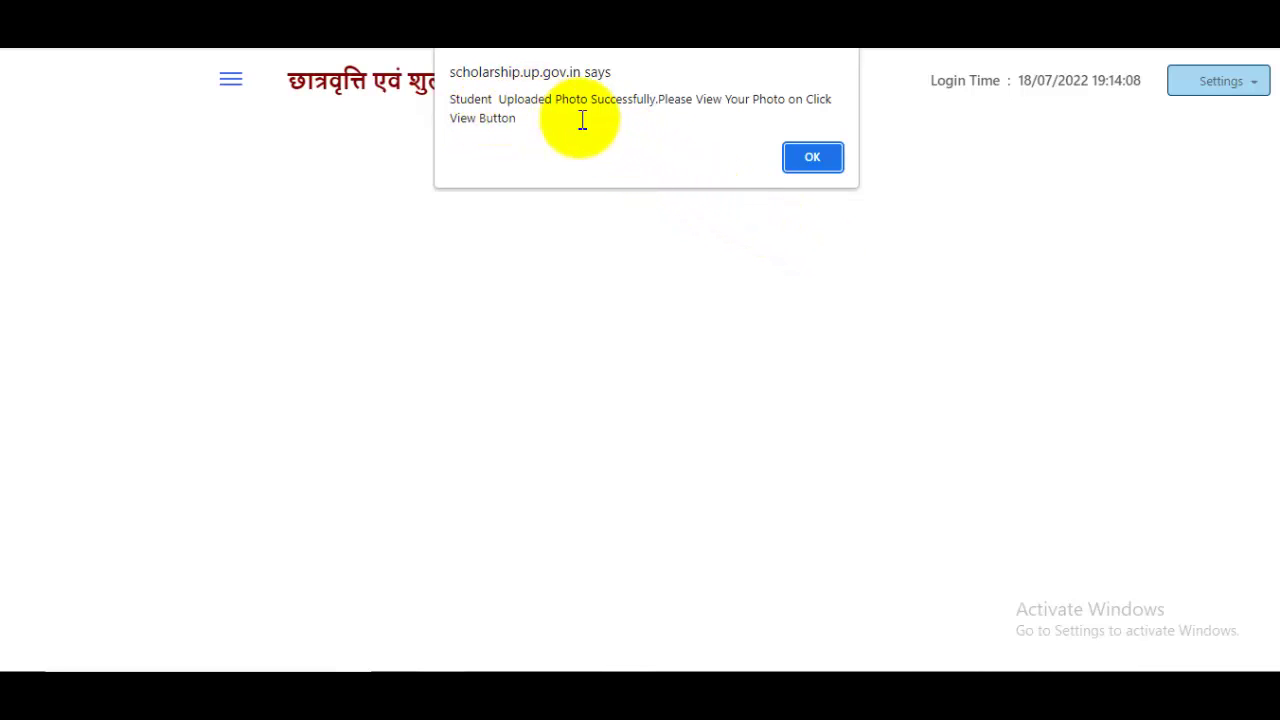
pyautogui.click(818, 159)
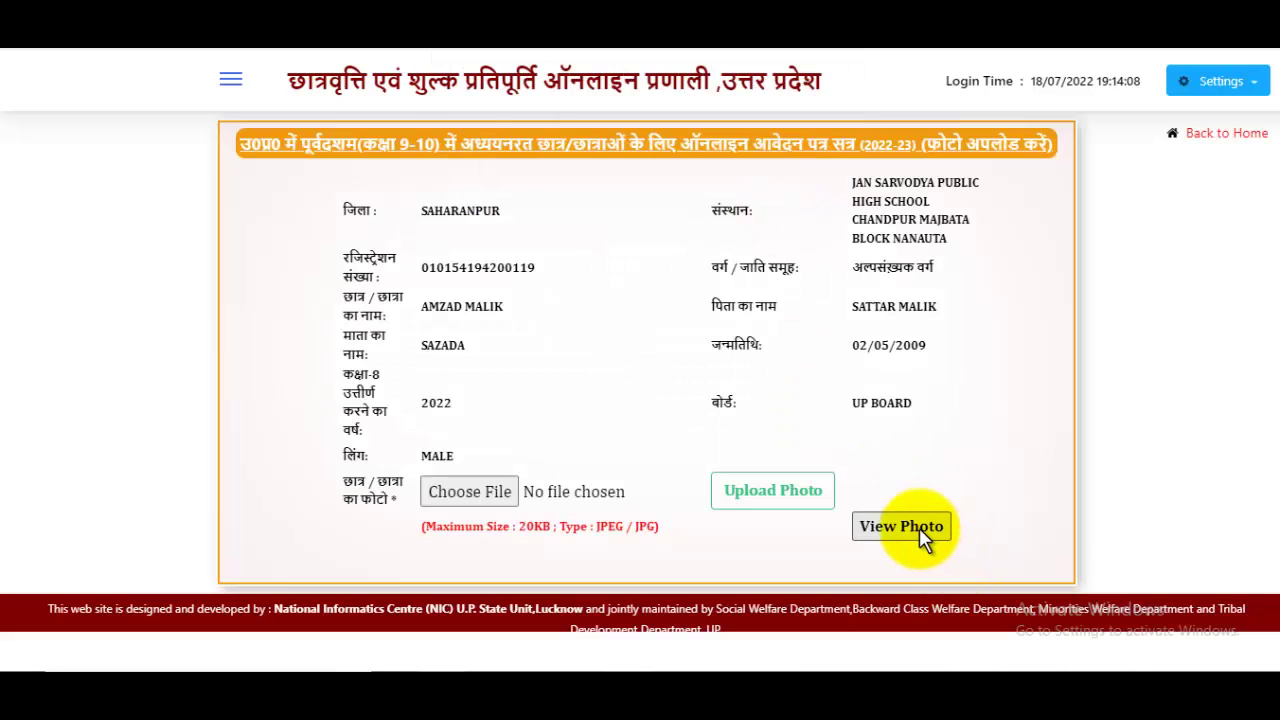
pyautogui.click(864, 530)
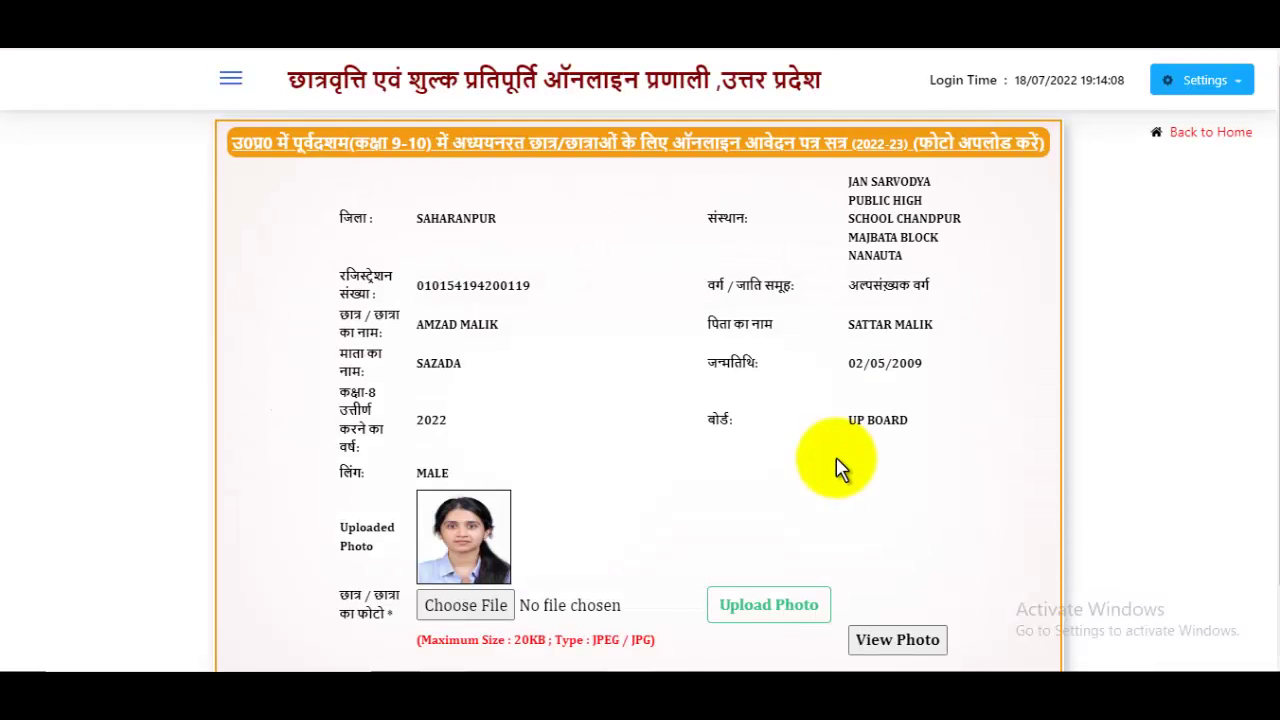
# Step: Return to the application home page and open the form-correction page (आवेदन पत्र को संशोधित करें)
pyautogui.scroll(-1, 880, 462)
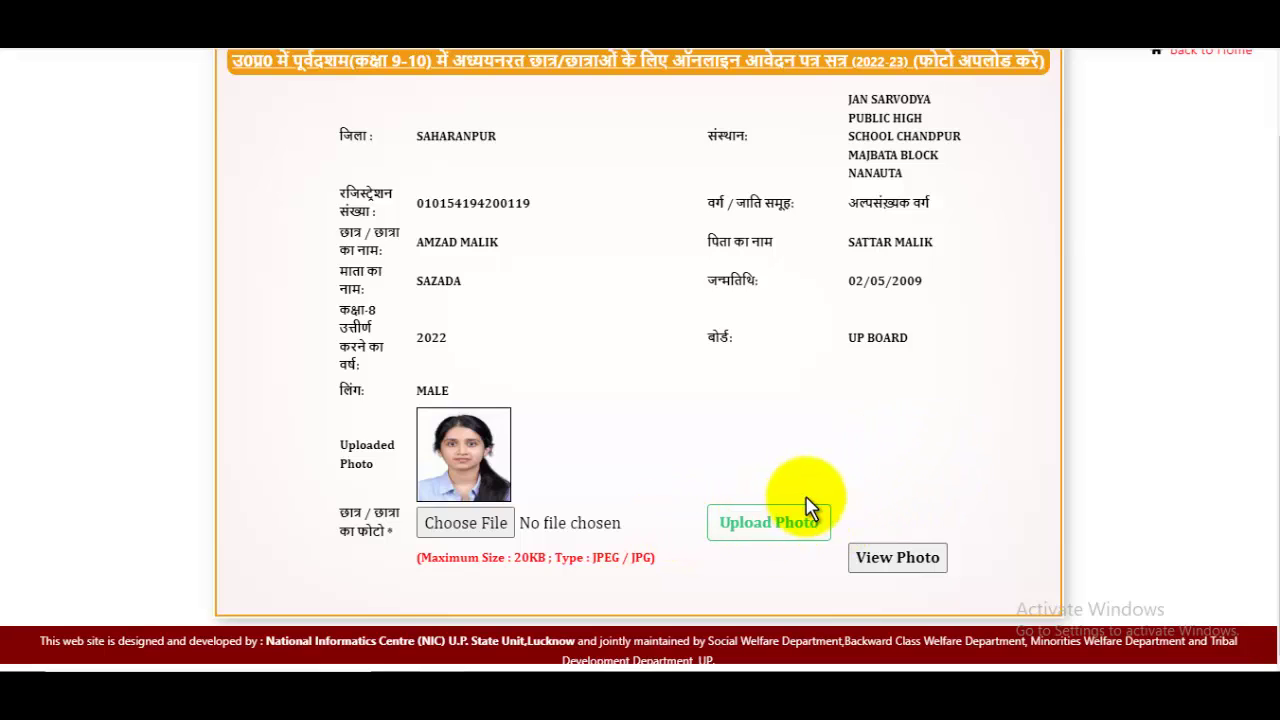
pyautogui.scroll(1, 905, 548)
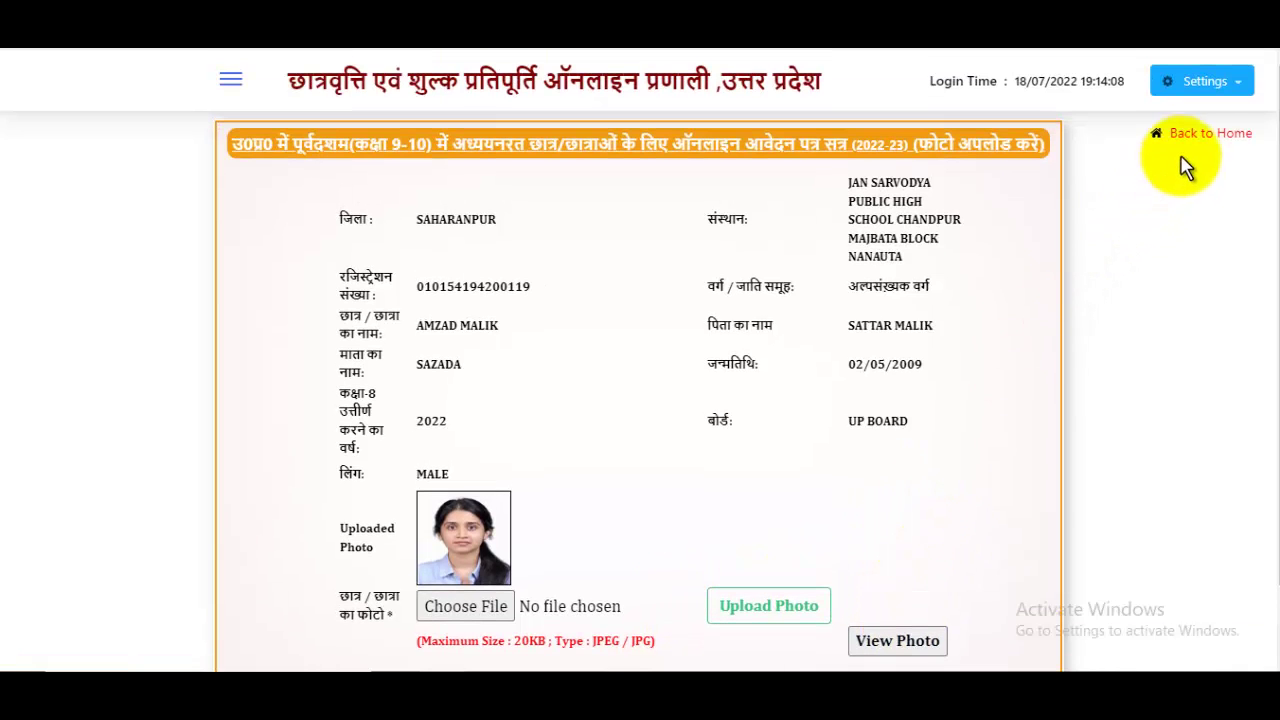
pyautogui.click(1197, 135)
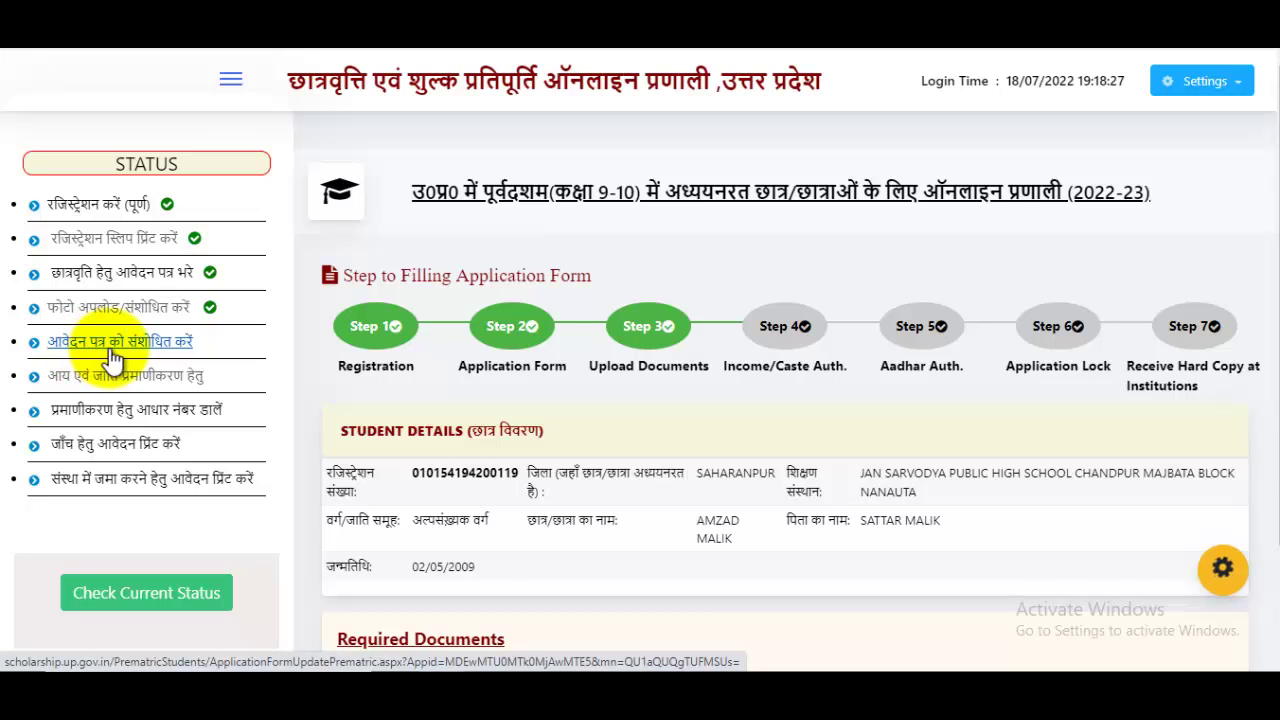
pyautogui.click(112, 348)
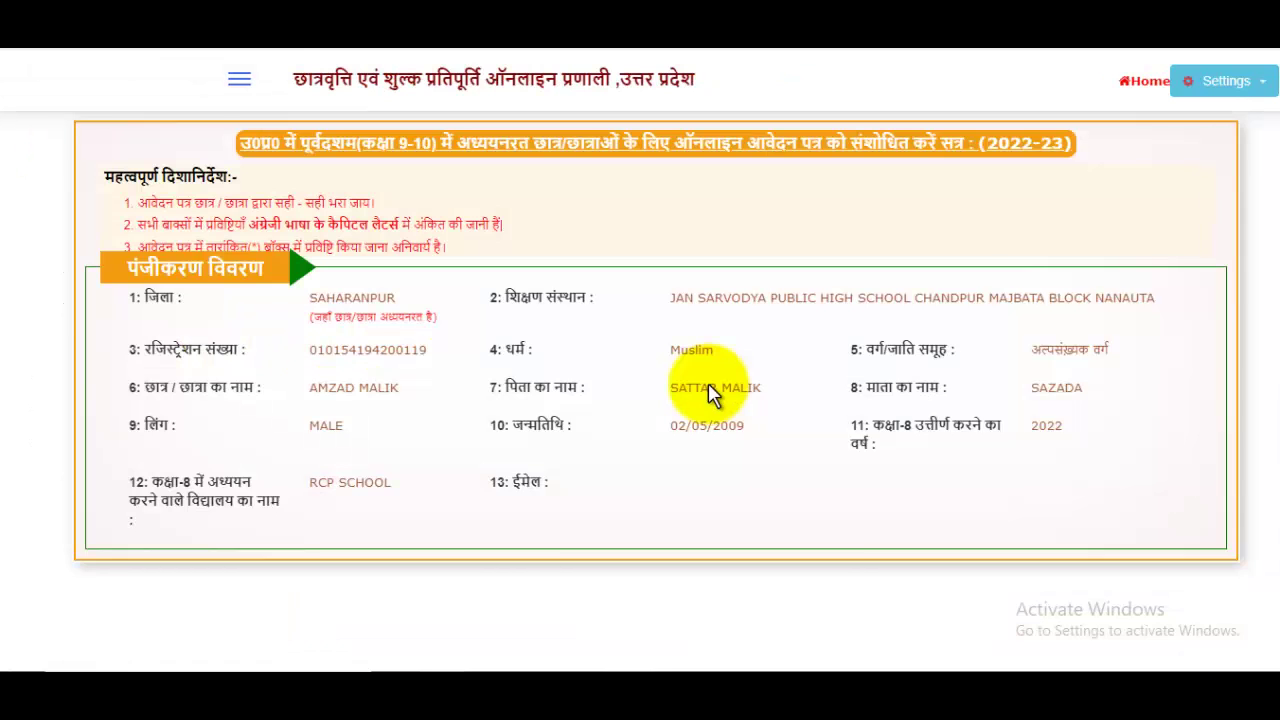
# Step: Enter the captcha code, accept the declaration and submit the corrected application form
pyautogui.scroll(-15, 762, 392)
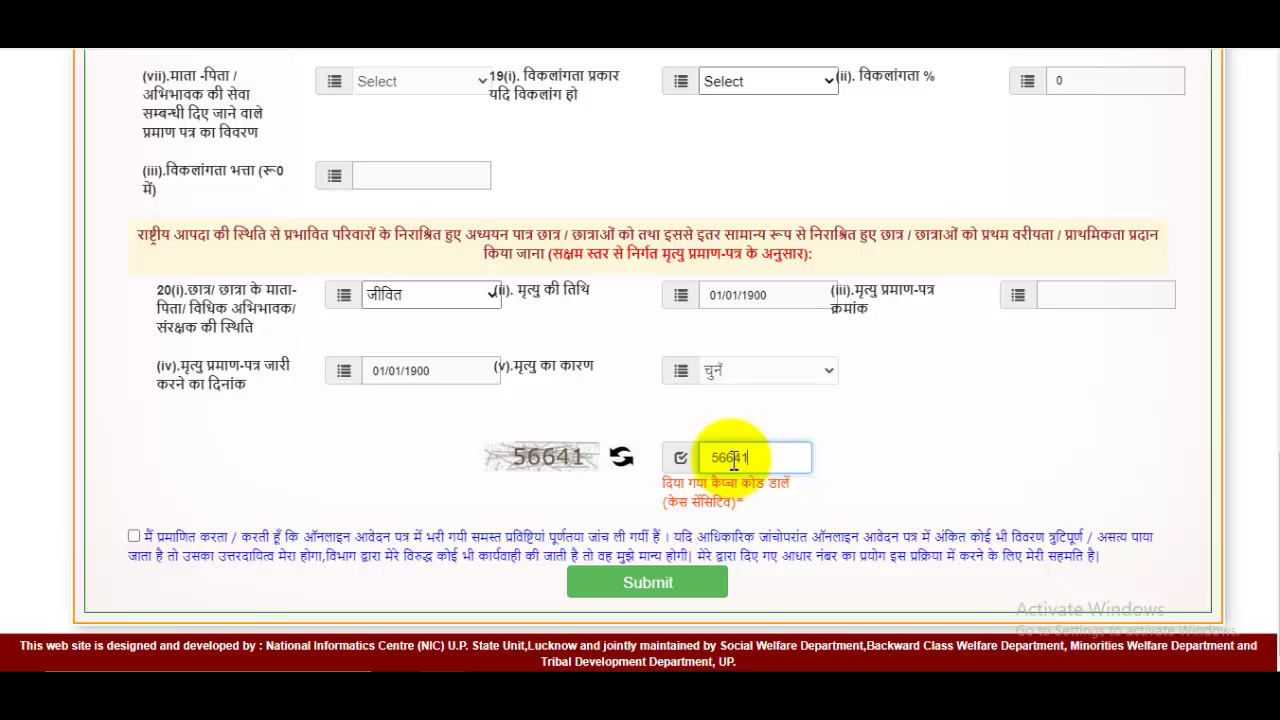
pyautogui.click(134, 537)
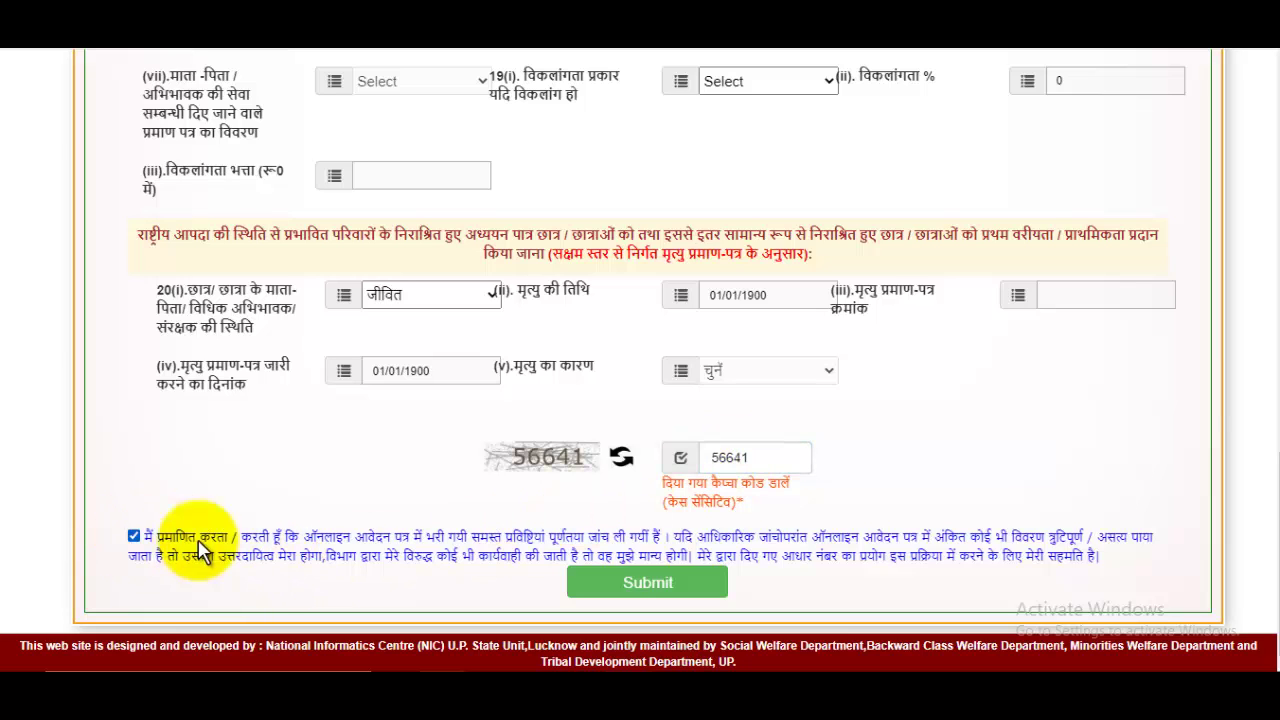
pyautogui.click(650, 588)
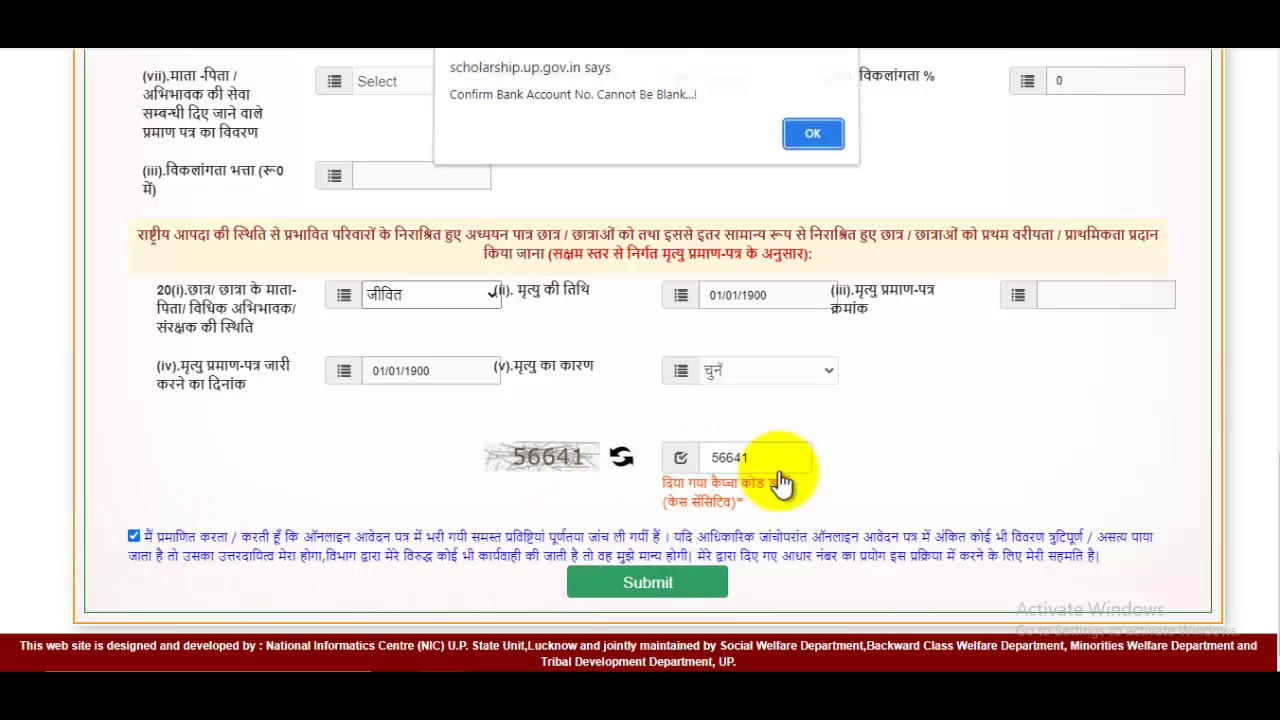
pyautogui.click(822, 139)
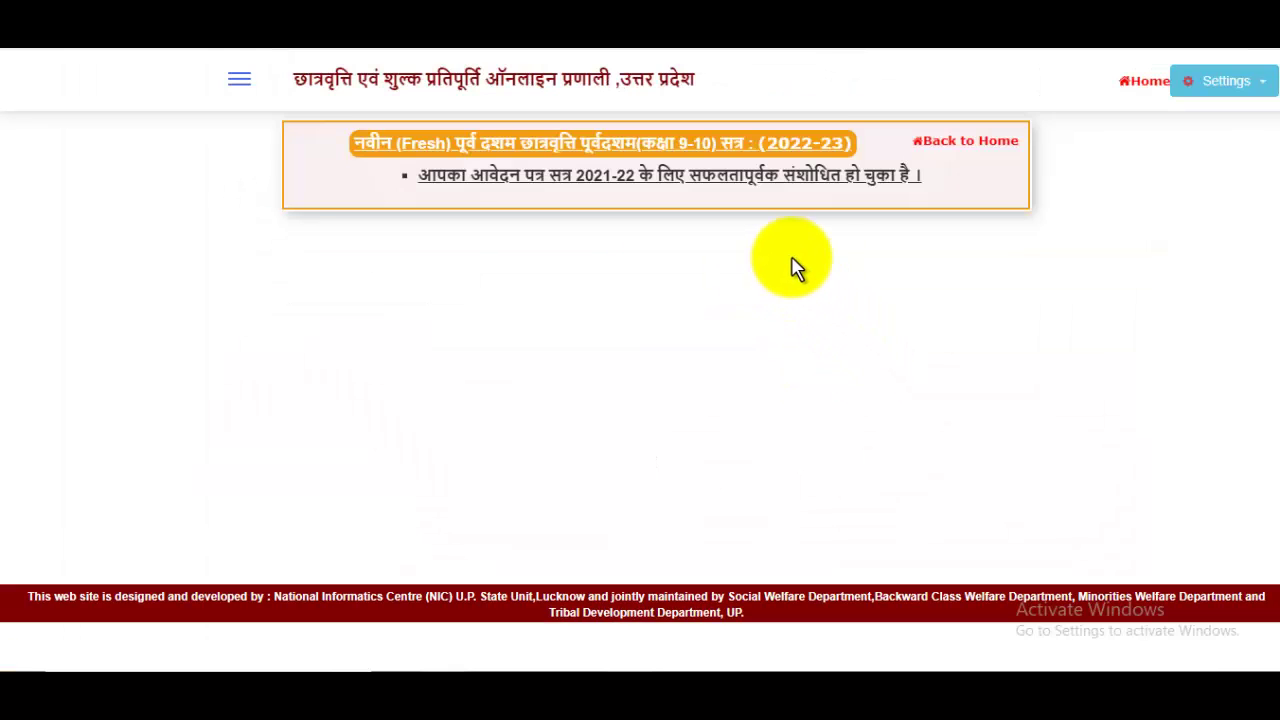
# Step: Return to the home page and open the income and caste verification page, finding the income certificate fields
pyautogui.click(972, 143)
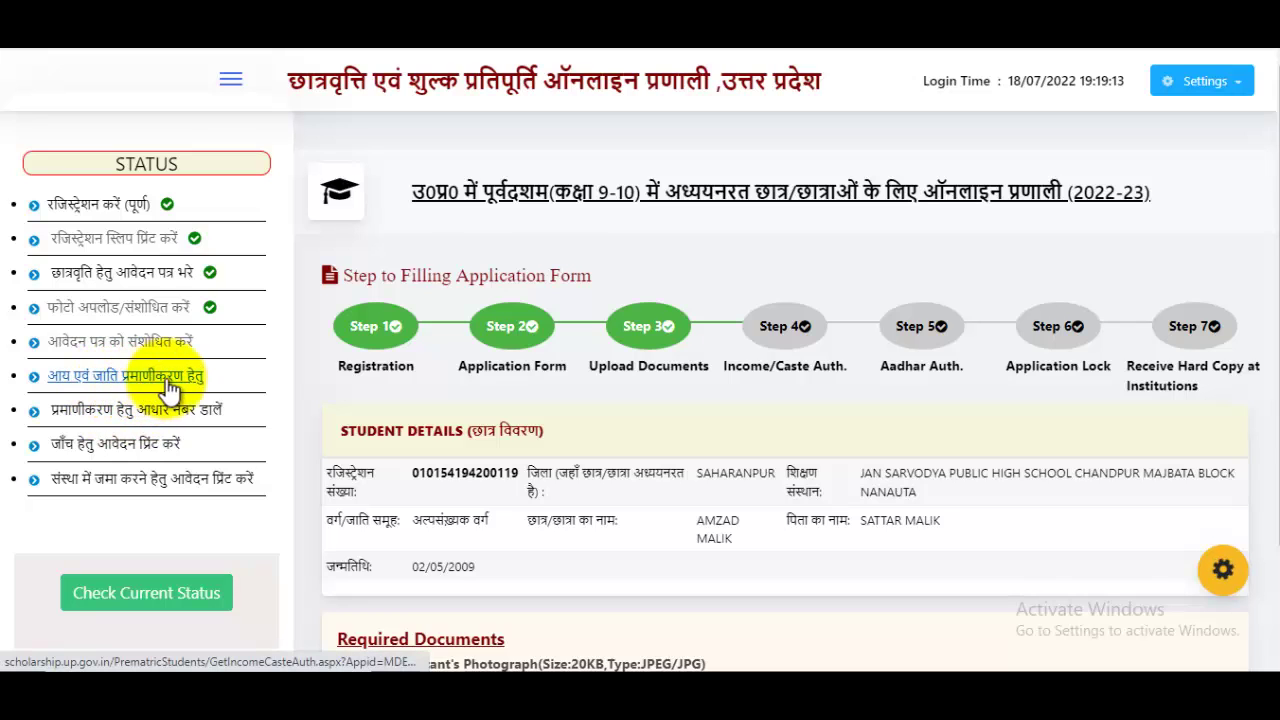
pyautogui.click(162, 390)
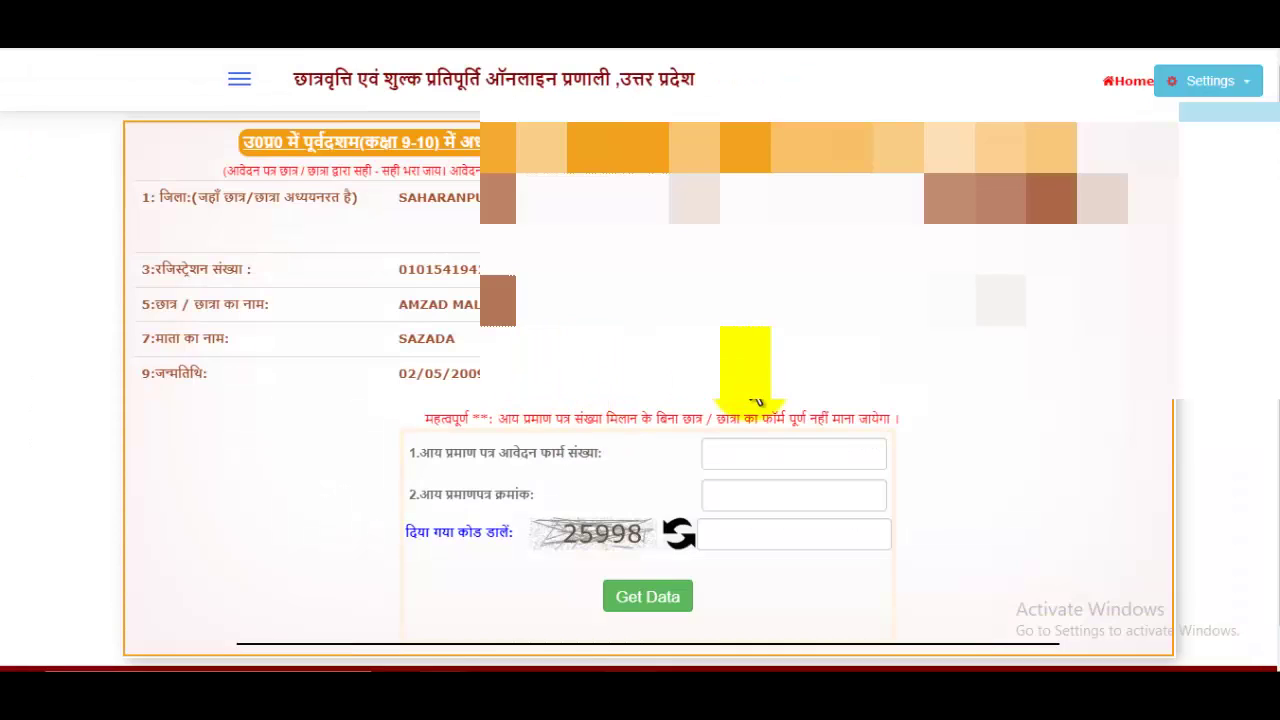
pyautogui.scroll(-1, 757, 400)
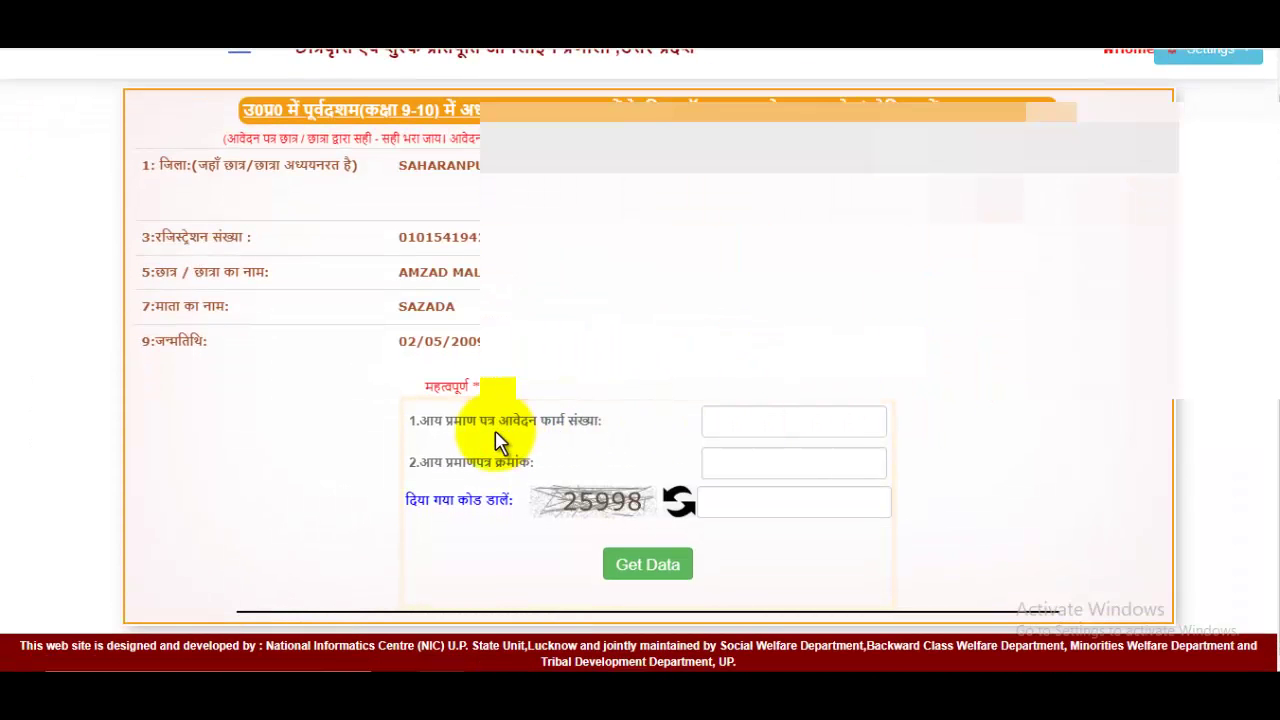
pyautogui.moveTo(455, 428); pyautogui.dragTo(591, 432)
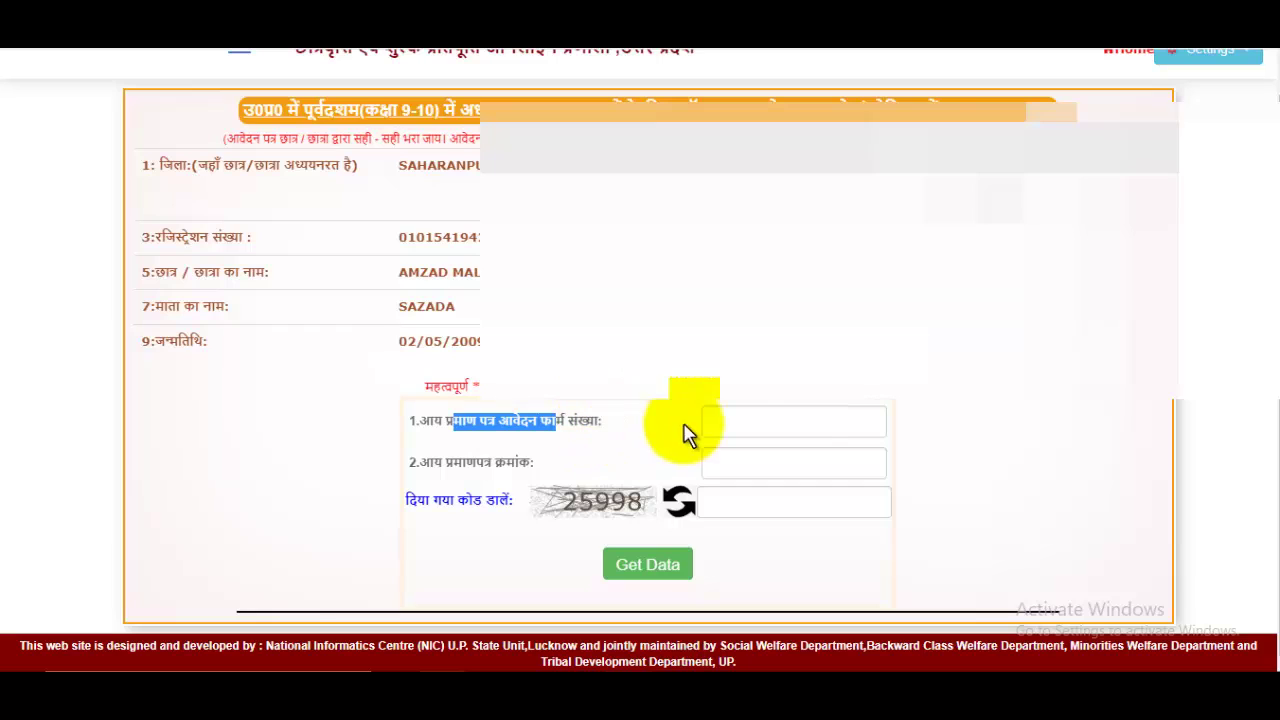
# Step: Try to fetch the income certificate data by entering the certificate application number, certificate number and captcha code
pyautogui.click(801, 424)
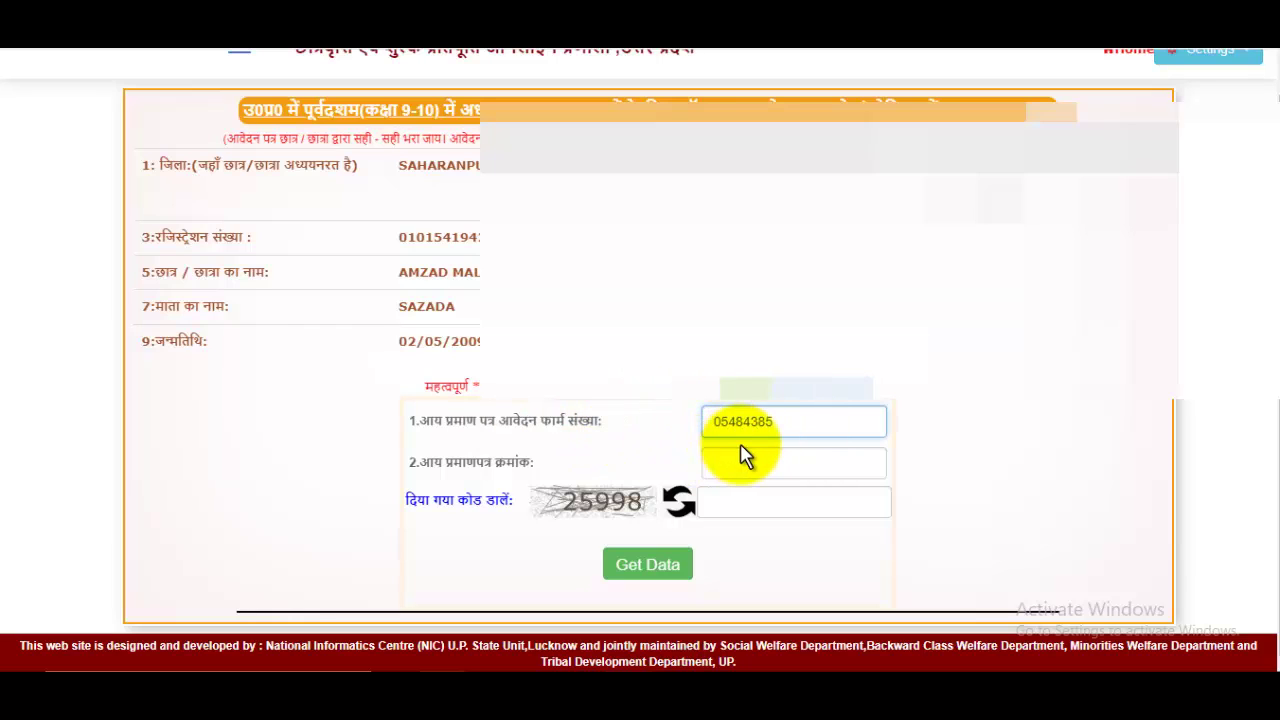
pyautogui.click(775, 465)
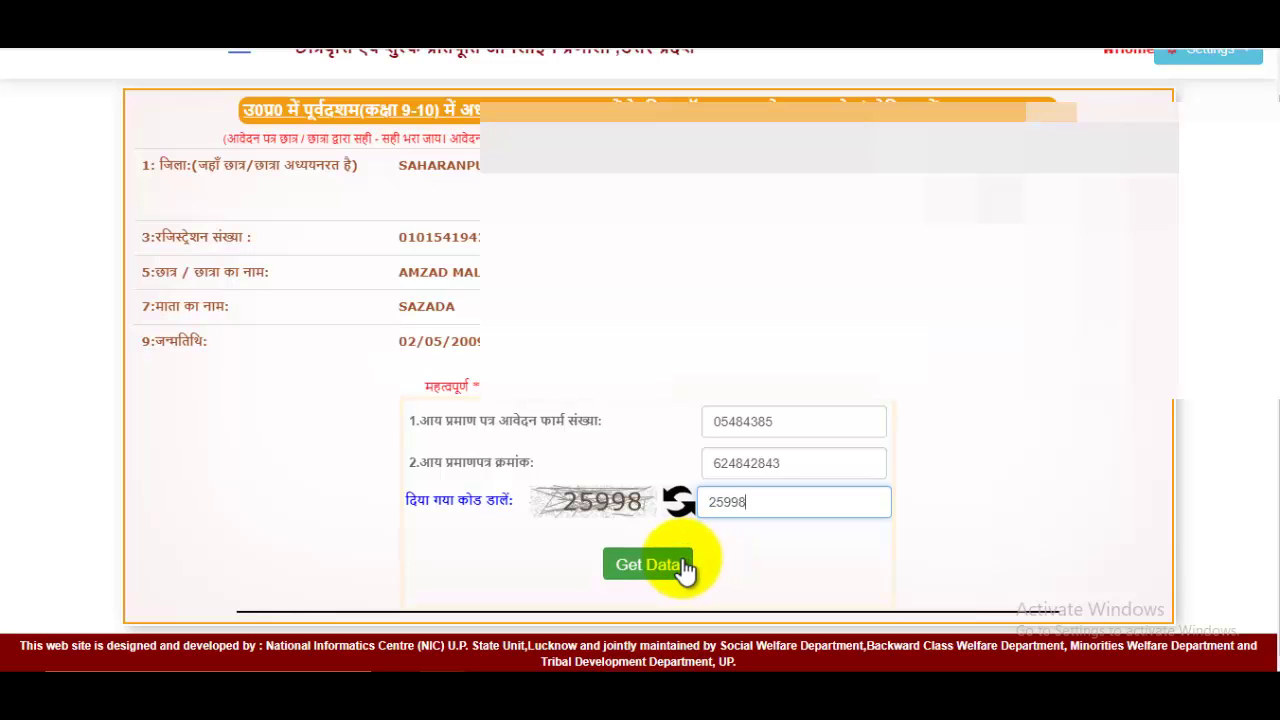
pyautogui.click(650, 565)
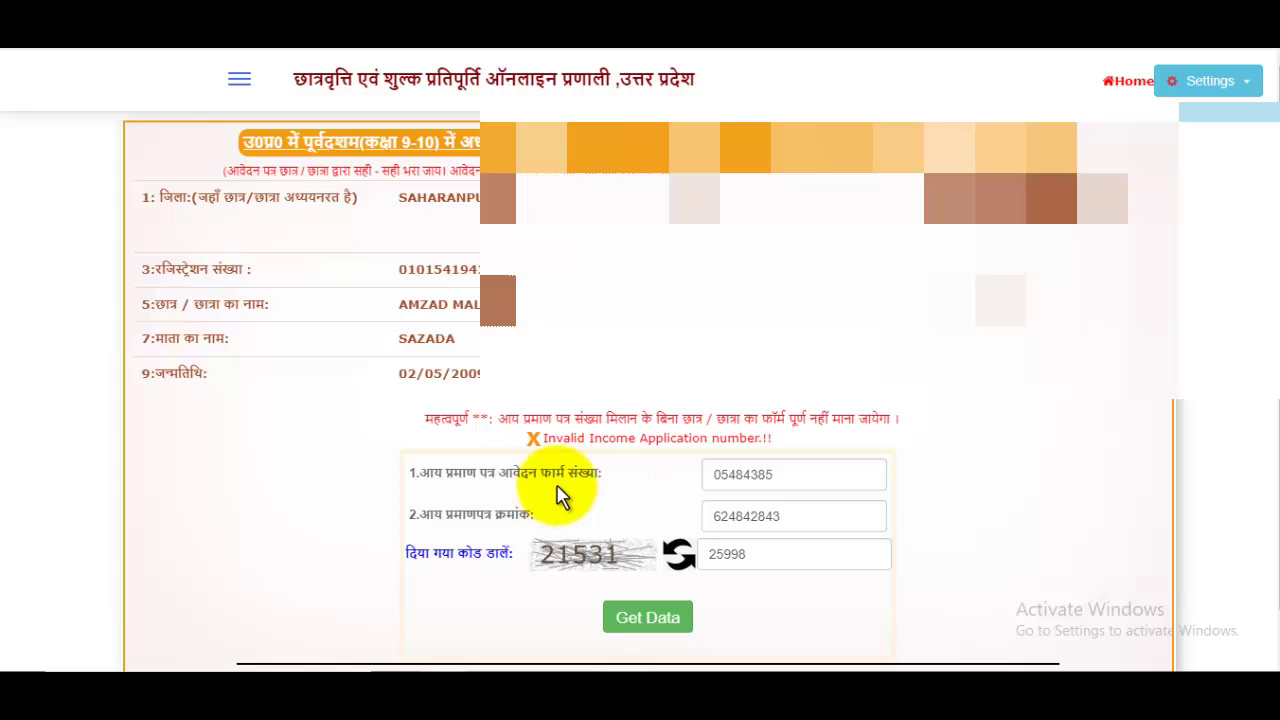
pyautogui.scroll(-1, 748, 503)
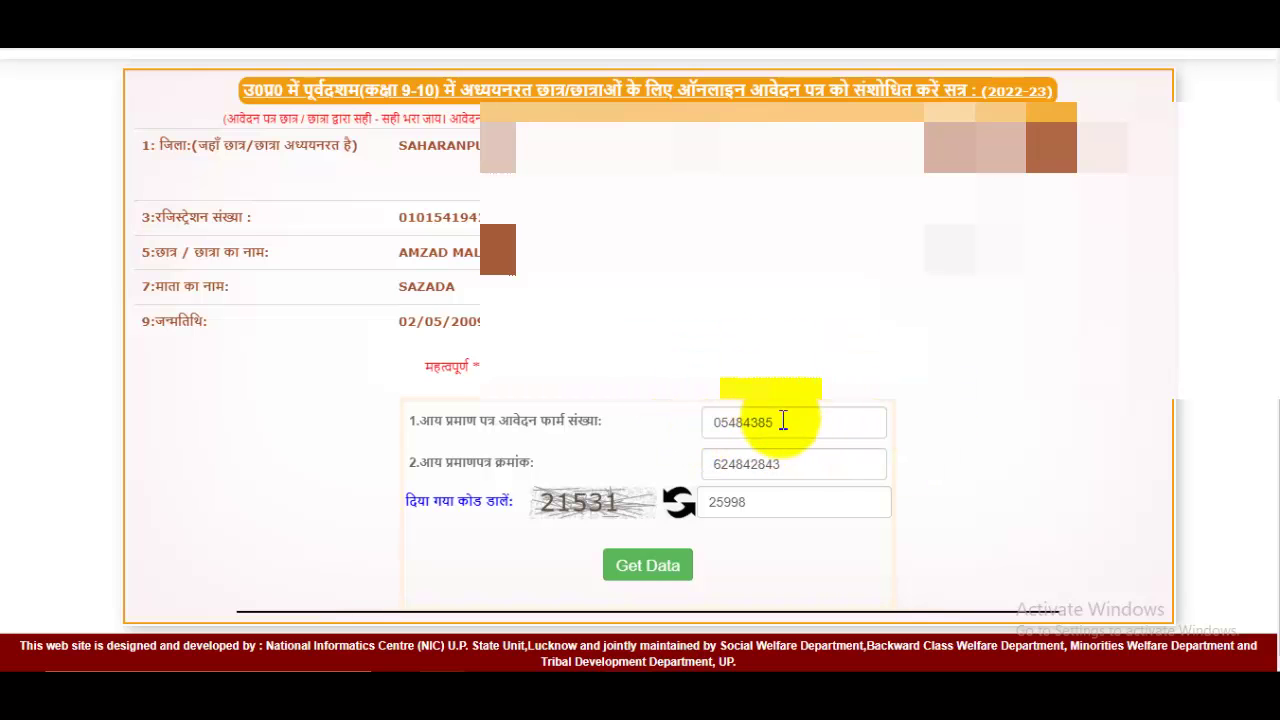
pyautogui.scroll(1, 843, 443)
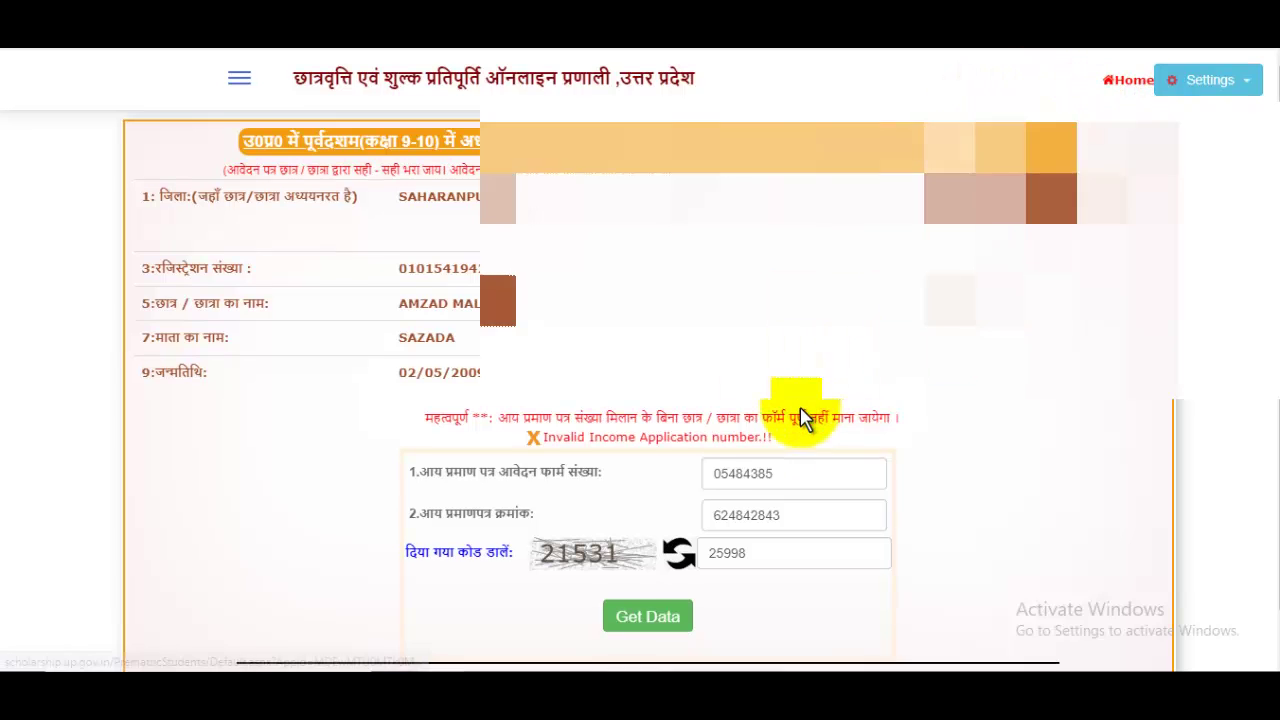
# Step: Go back to the home page and look over the application steps, student details and required documents
pyautogui.scroll(-1, 800, 417)
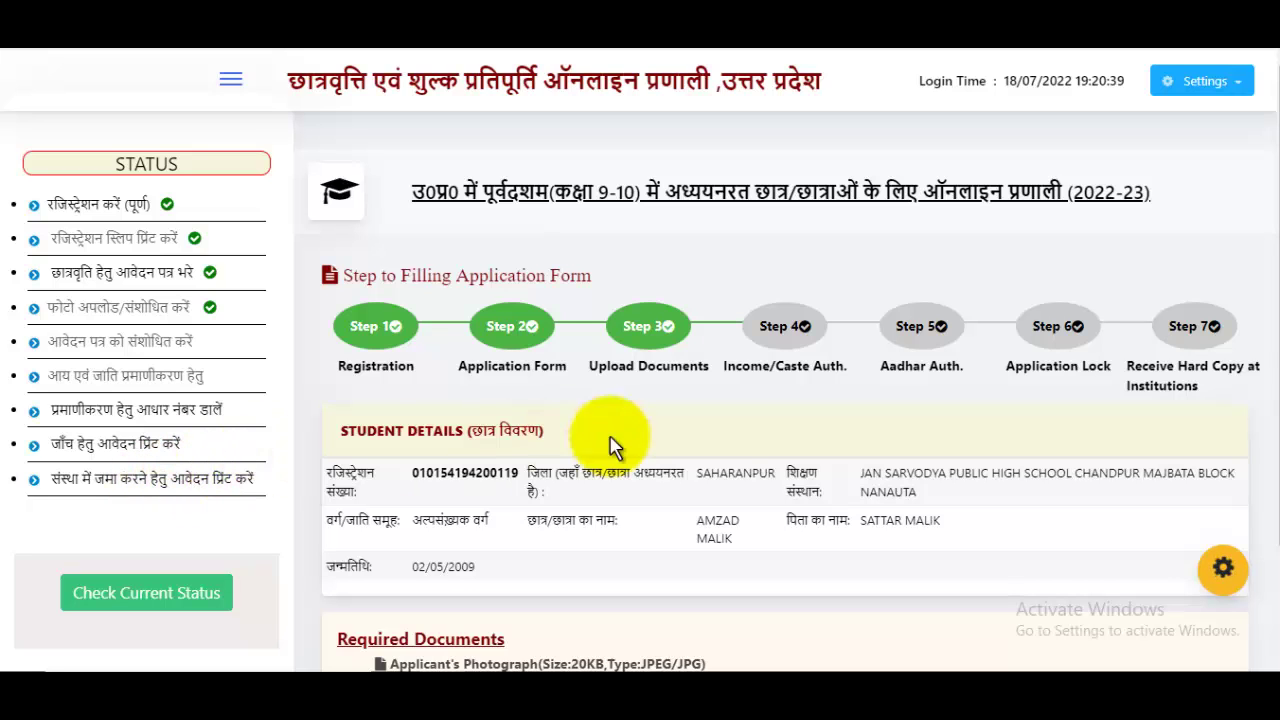
pyautogui.scroll(-2, 740, 452)
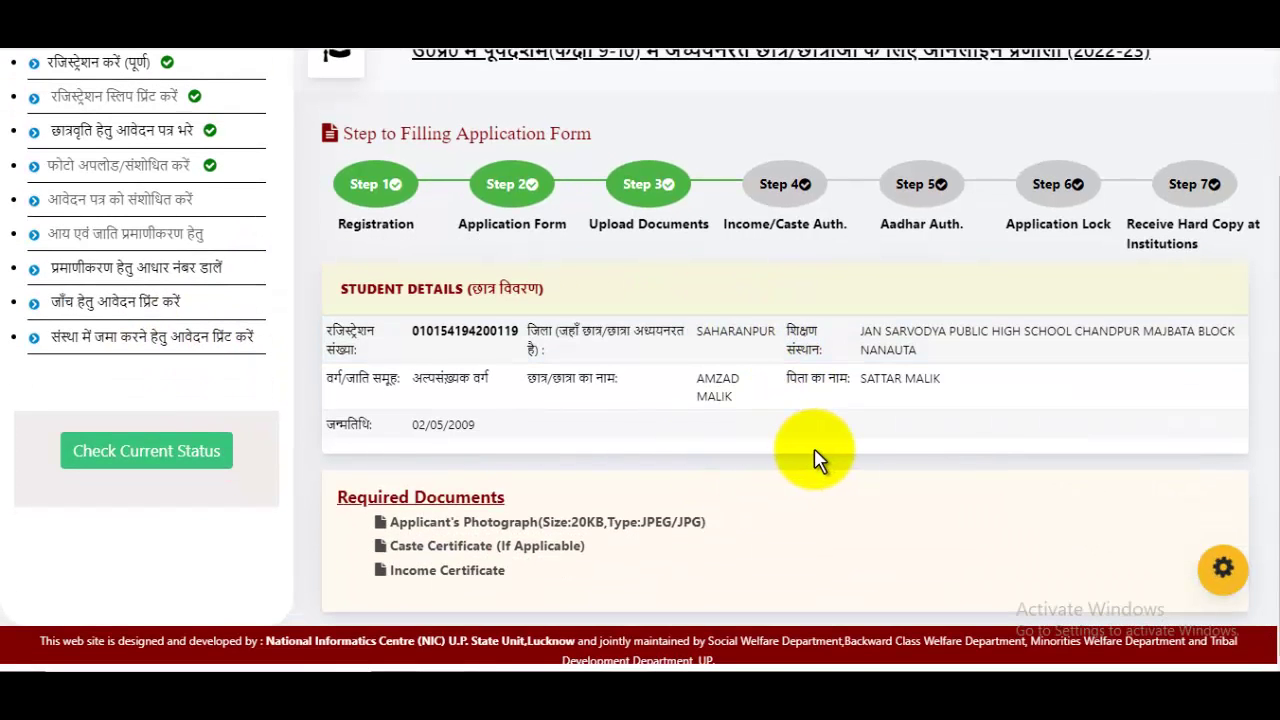
pyautogui.scroll(2, 814, 448)
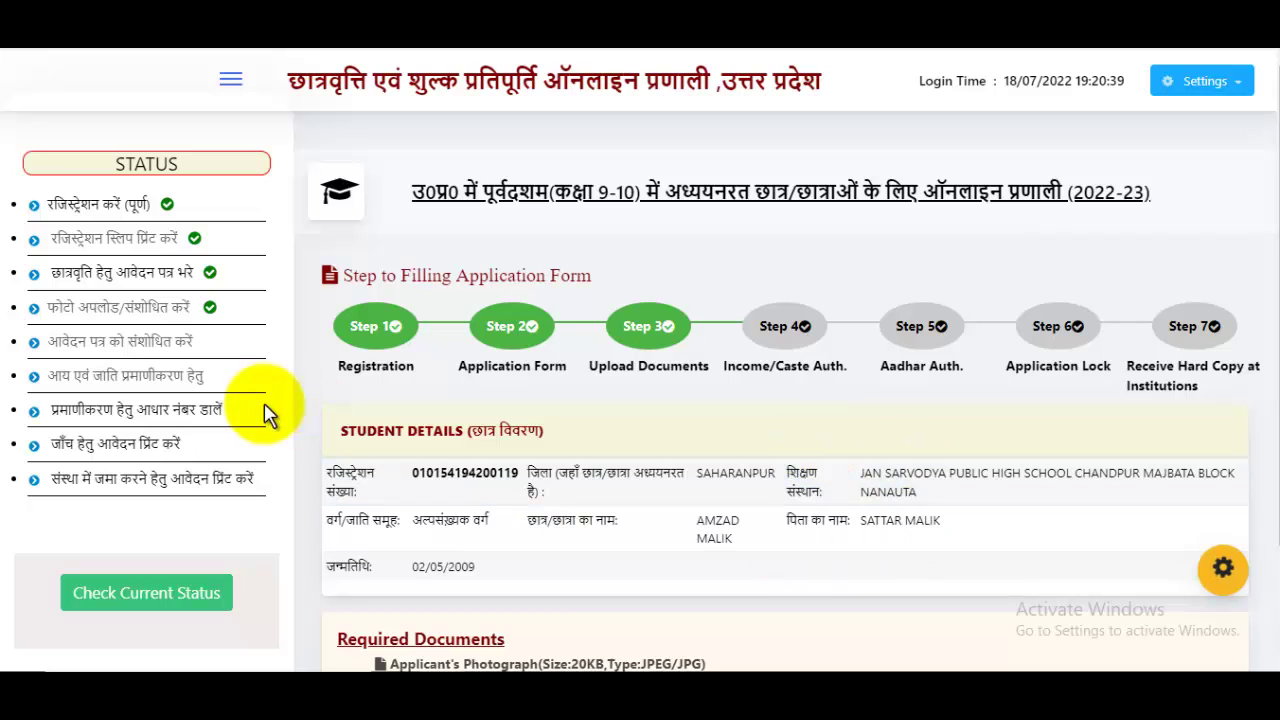